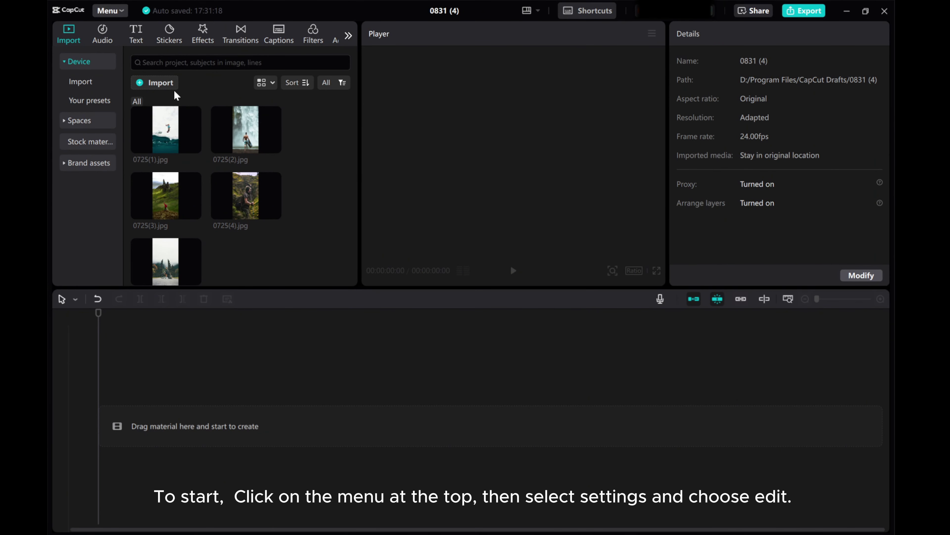
Step: Set the default image duration to 1.0 s, then place all five images on the timeline
{"action": "left_click", "coordinate": [108, 11]}
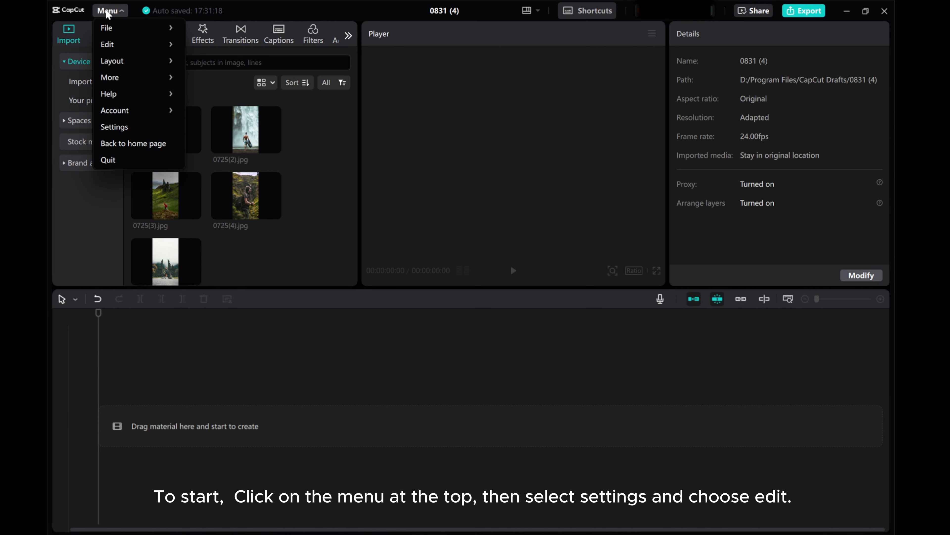
{"action": "left_click", "coordinate": [121, 129]}
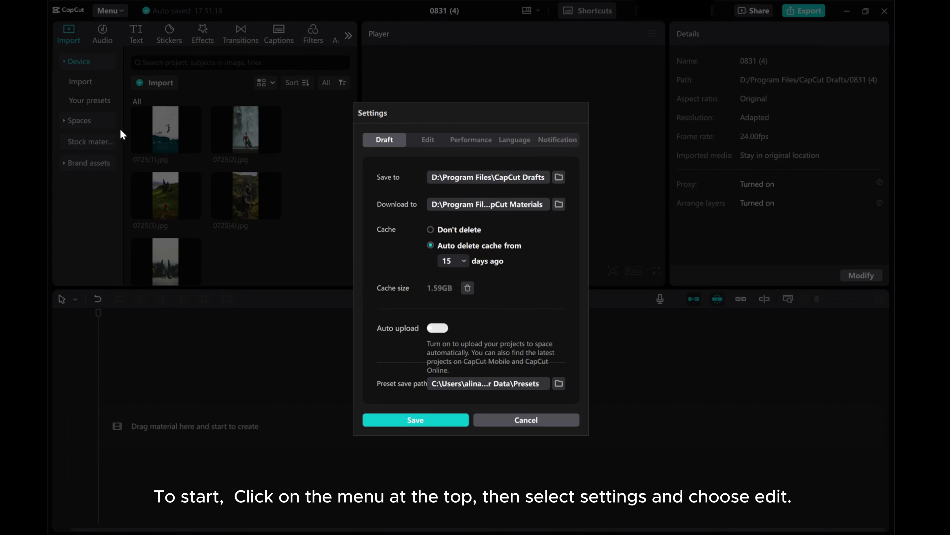
{"action": "left_click", "coordinate": [429, 142]}
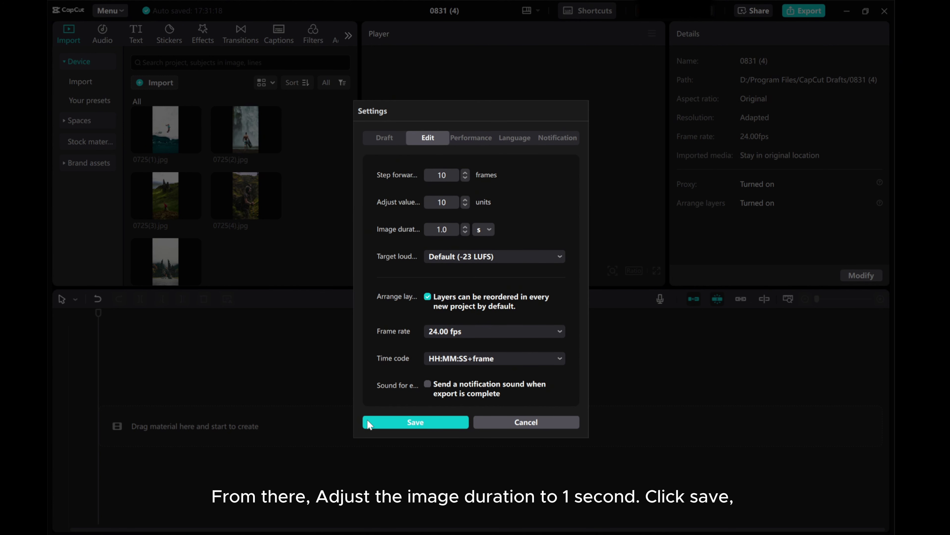
{"action": "left_click", "coordinate": [409, 426]}
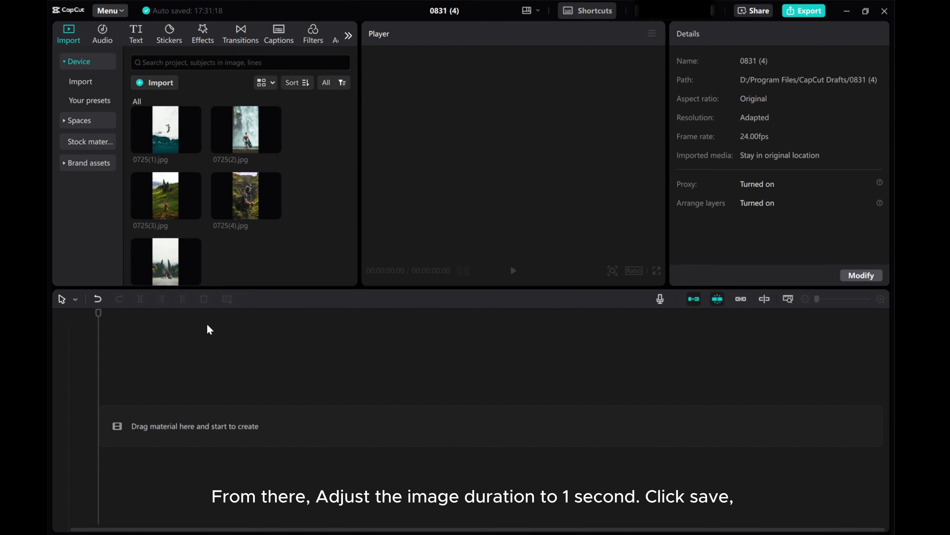
{"action": "left_click_drag", "start_coordinate": [282, 278], "coordinate": [172, 428]}
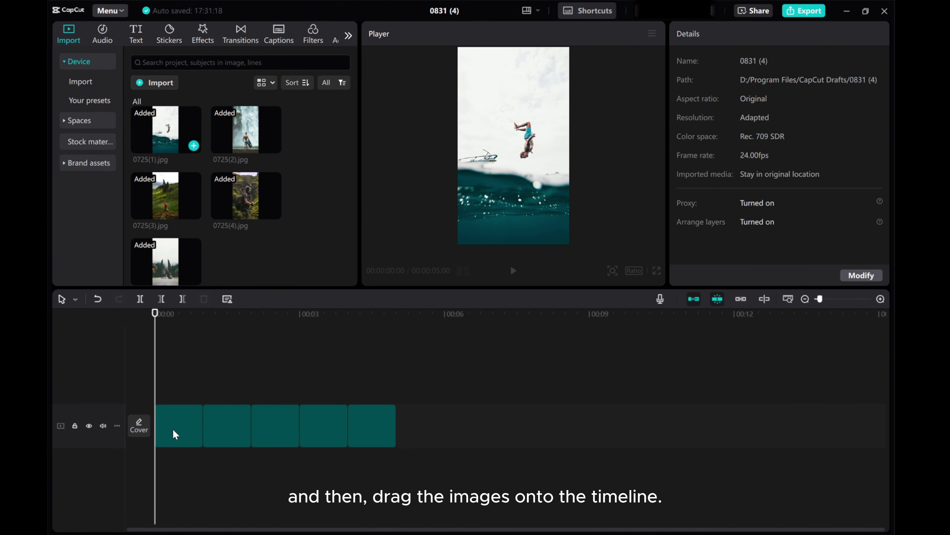
Step: Apply the Shake 2 in-animation to clip 0725(2).jpg and shorten it to 0.3 s
{"action": "left_click", "coordinate": [223, 417]}
{"action": "left_click_drag", "start_coordinate": [155, 379], "coordinate": [202, 379]}
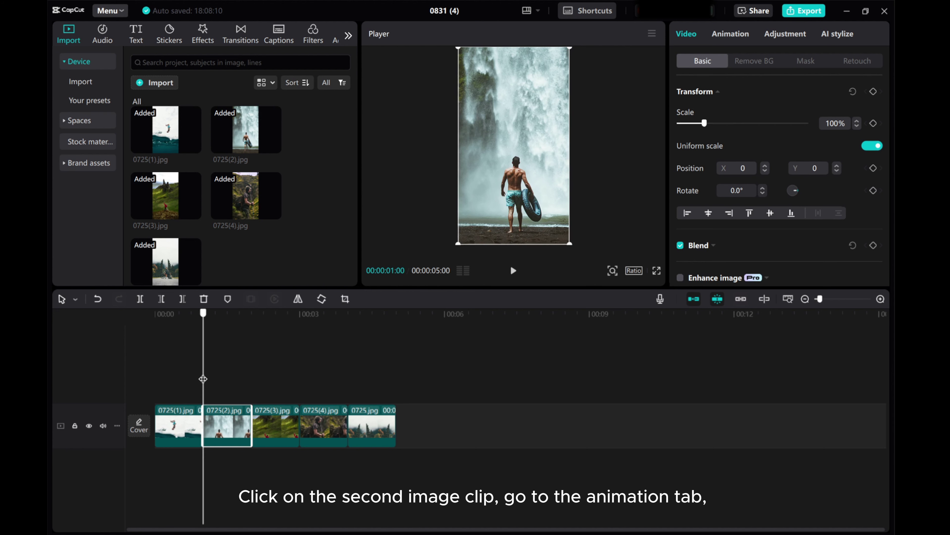
{"action": "left_click", "coordinate": [880, 299]}
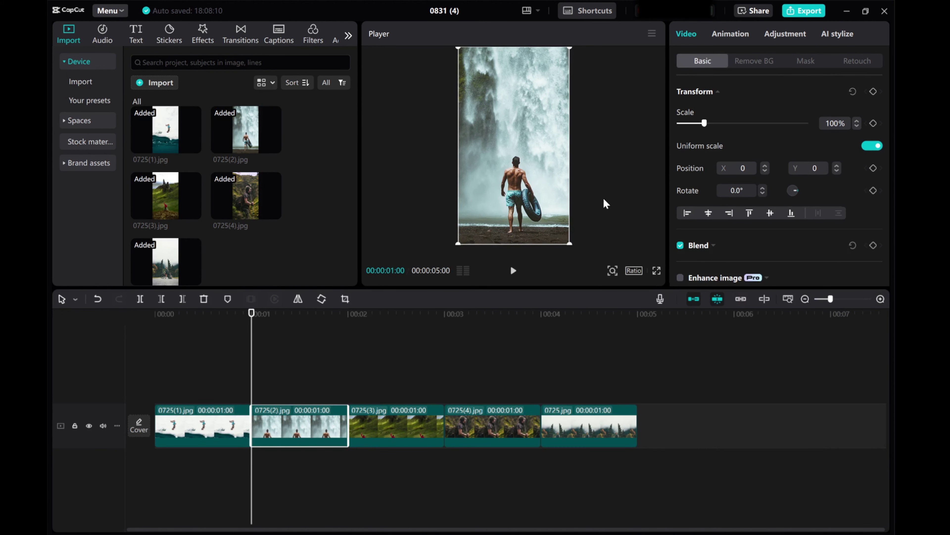
{"action": "left_click", "coordinate": [728, 36]}
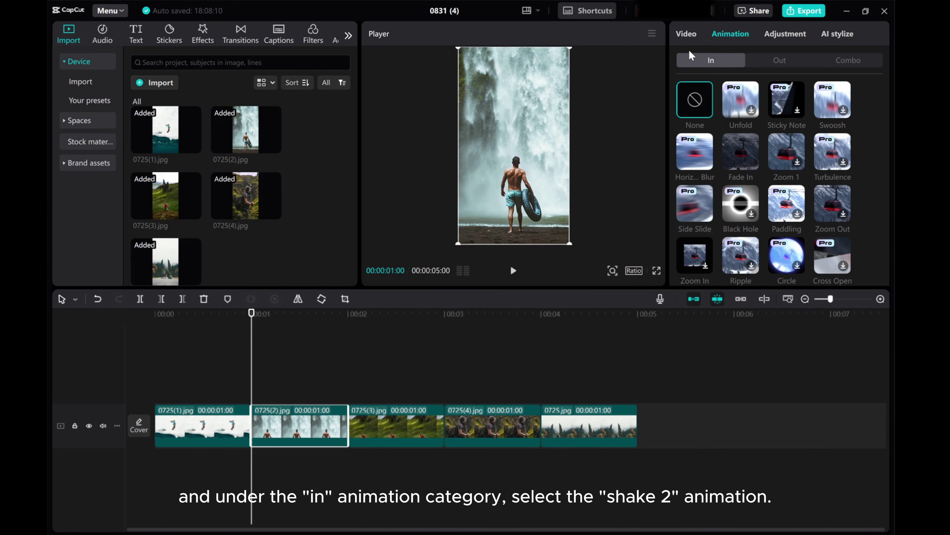
{"action": "scroll", "coordinate": [769, 204], "scroll_direction": "down", "scroll_amount": 5}
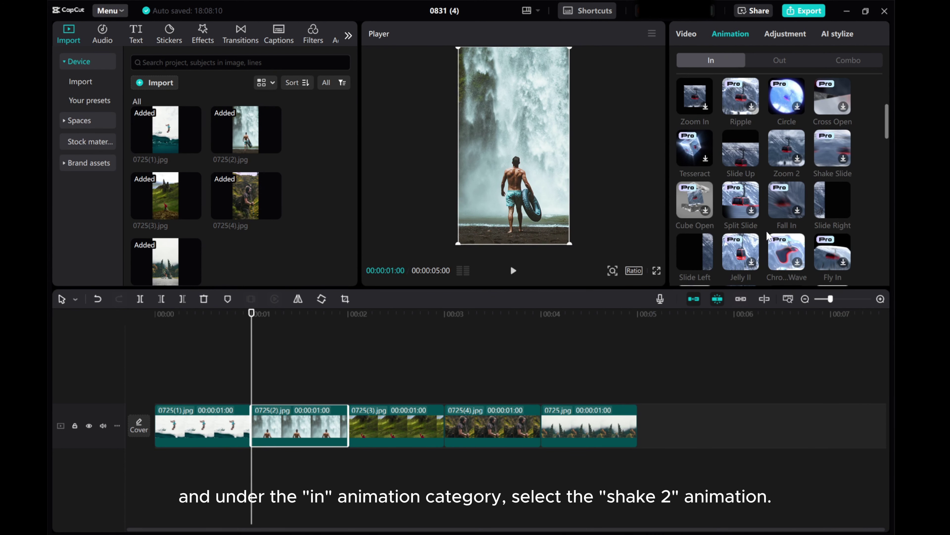
{"action": "scroll", "coordinate": [764, 234], "scroll_direction": "down", "scroll_amount": 3}
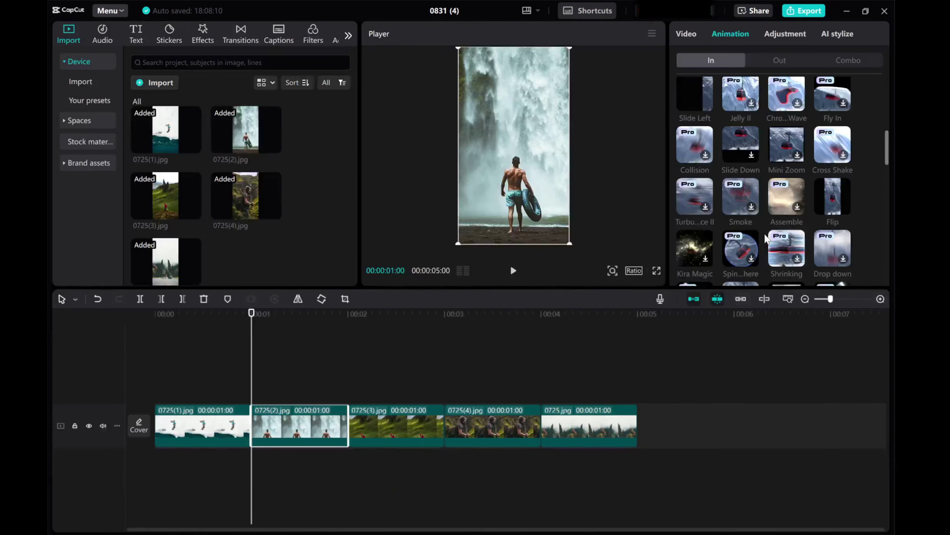
{"action": "scroll", "coordinate": [765, 234], "scroll_direction": "down", "scroll_amount": 3}
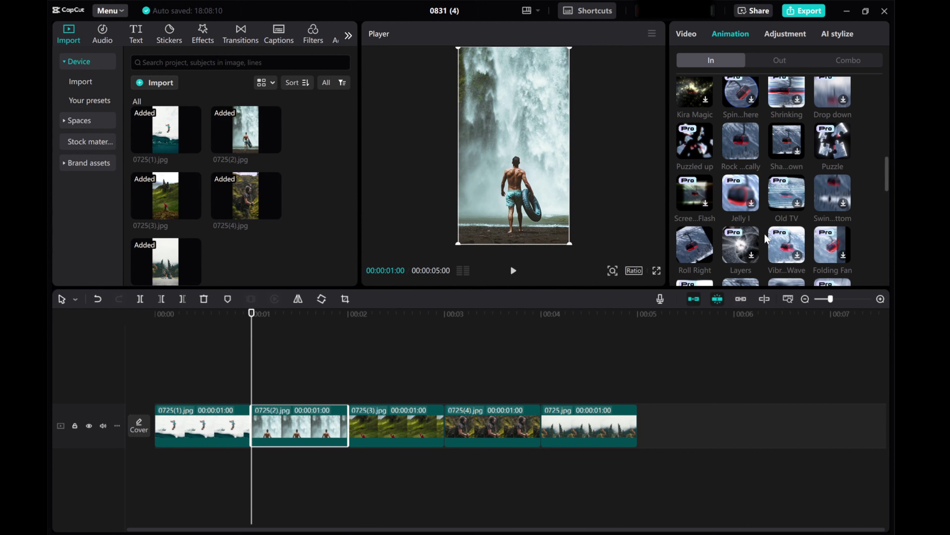
{"action": "scroll", "coordinate": [764, 232], "scroll_direction": "down", "scroll_amount": 1}
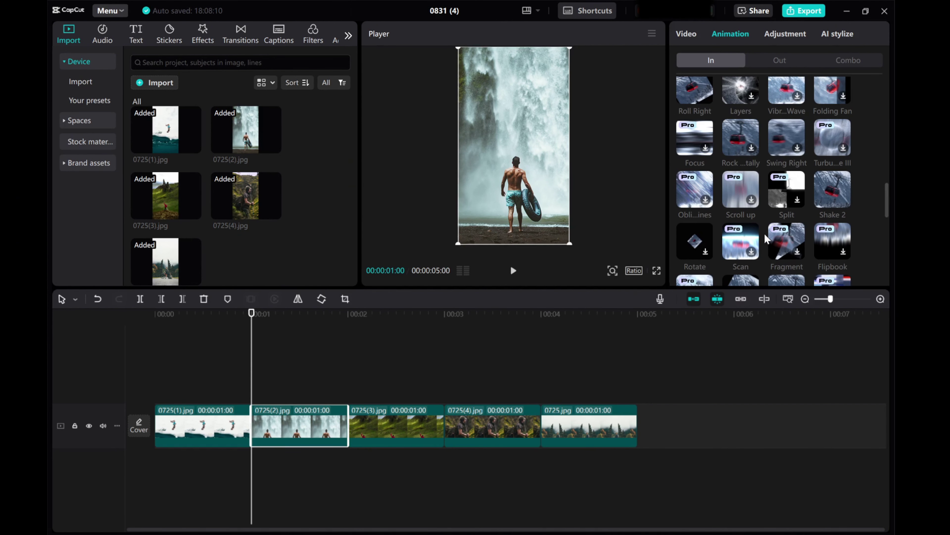
{"action": "left_click", "coordinate": [829, 192]}
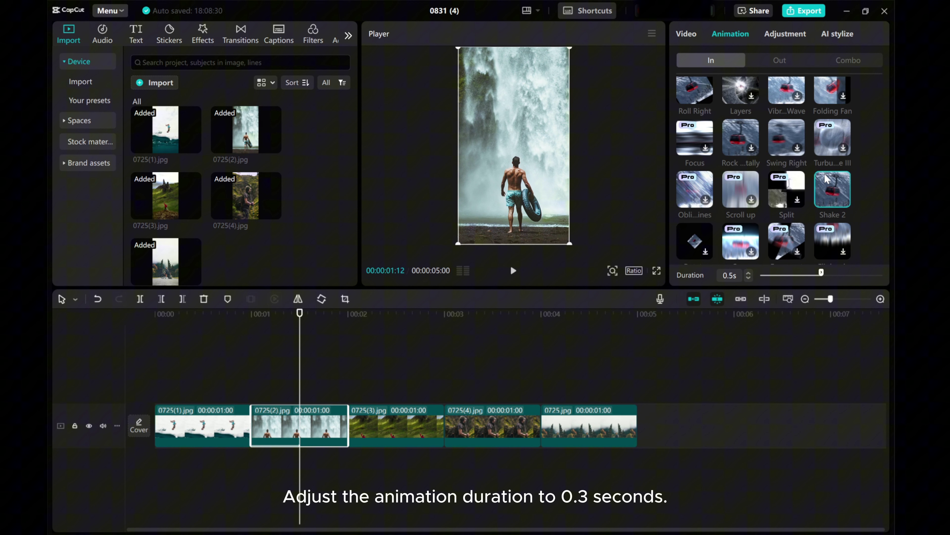
{"action": "left_click", "coordinate": [748, 278]}
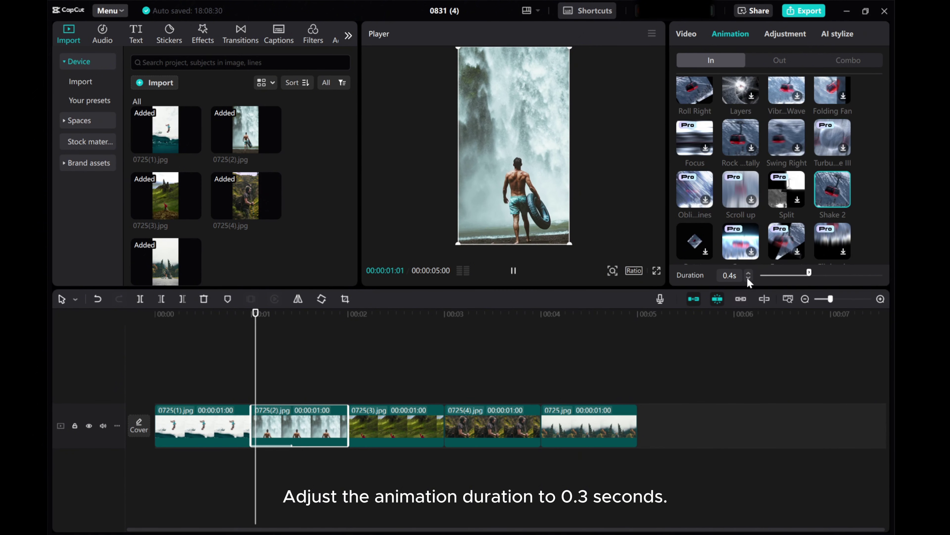
{"action": "left_click", "coordinate": [749, 278]}
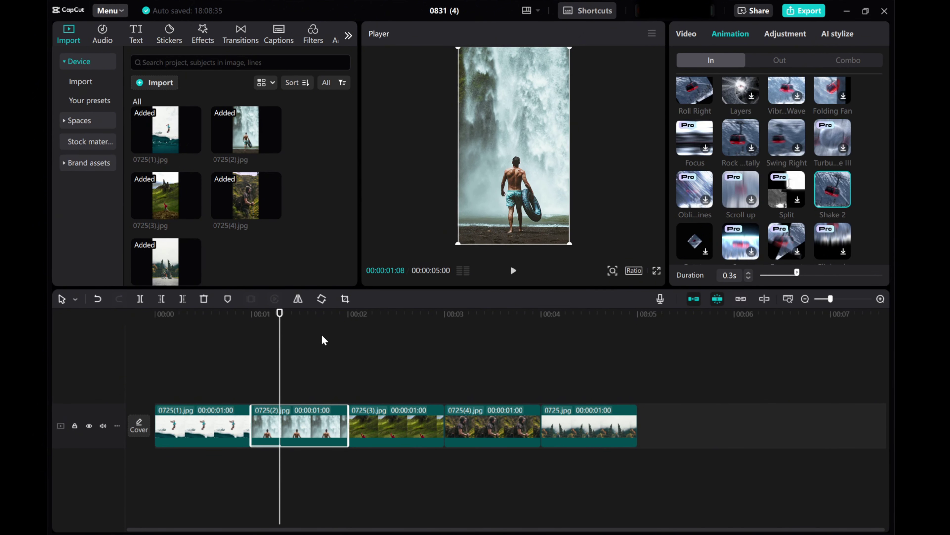
Step: Add the Shake video effect at clip two's start, trimmed to the 0.3 s in-animation
{"action": "left_click", "coordinate": [266, 384]}
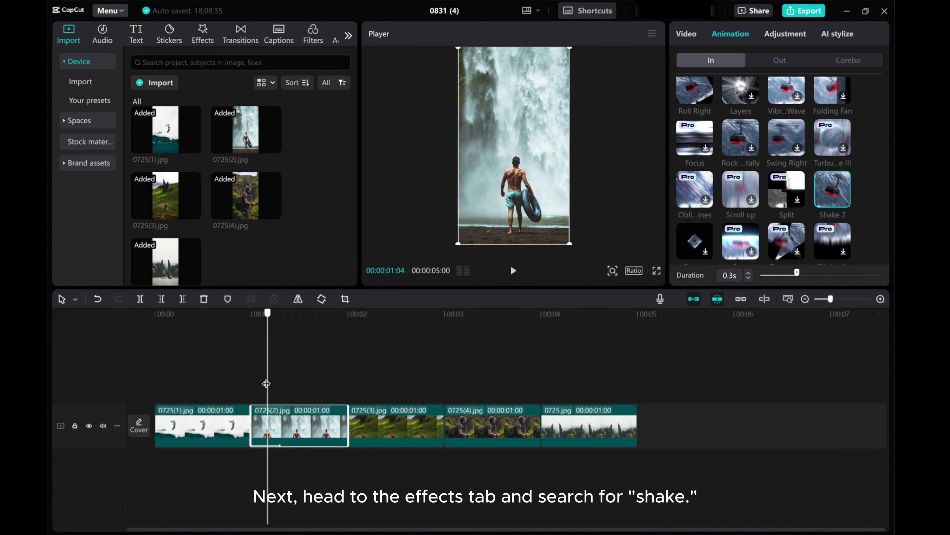
{"action": "left_click", "coordinate": [251, 371]}
{"action": "left_click", "coordinate": [199, 32]}
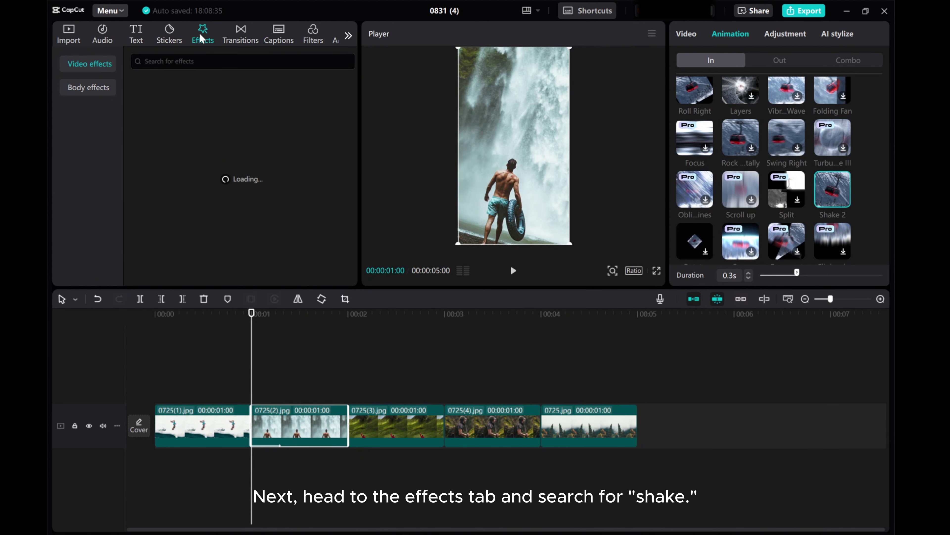
{"action": "left_click", "coordinate": [194, 63]}
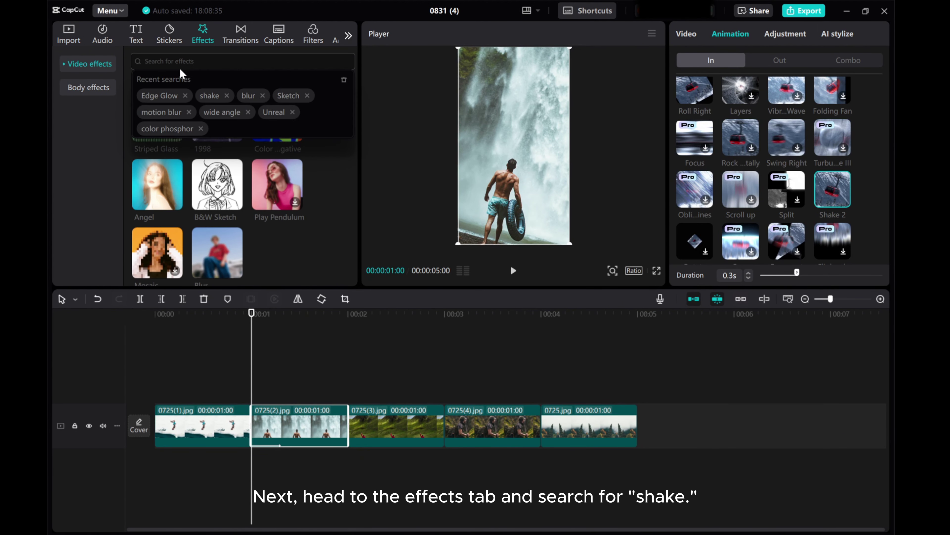
{"action": "left_click", "coordinate": [209, 96]}
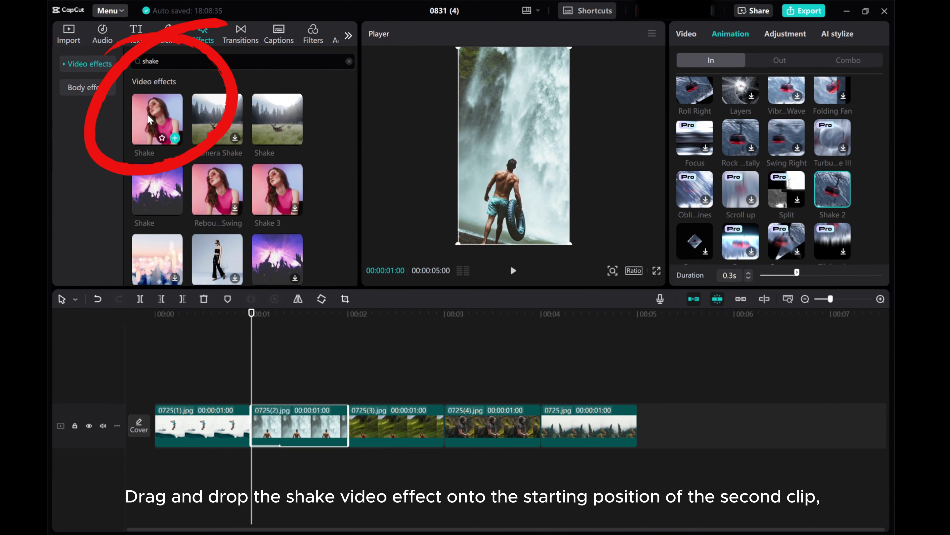
{"action": "mouse_move", "coordinate": [149, 119]}
{"action": "left_mouse_down"}
{"action": "mouse_move", "coordinate": [237, 324]}
{"action": "mouse_move", "coordinate": [257, 394]}
{"action": "left_mouse_up"}
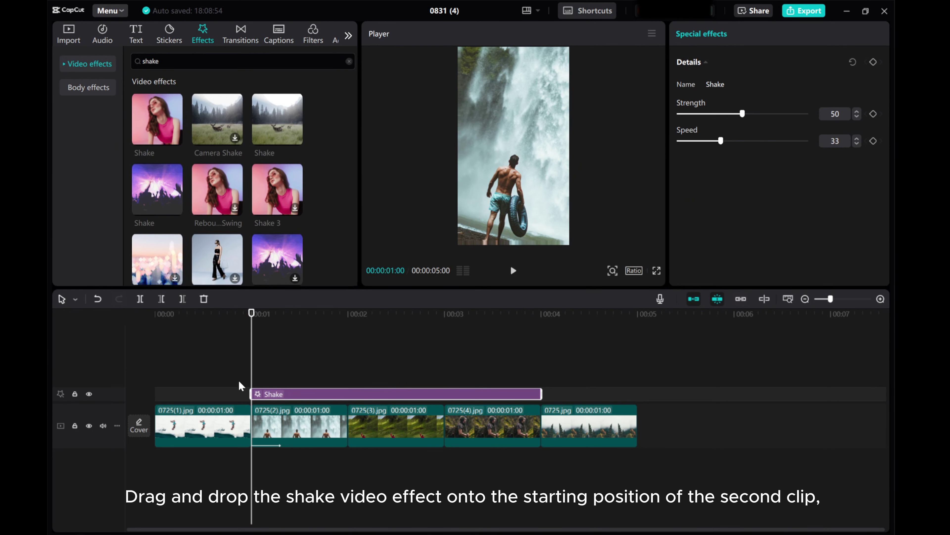
{"action": "left_click_drag", "start_coordinate": [250, 376], "coordinate": [280, 377]}
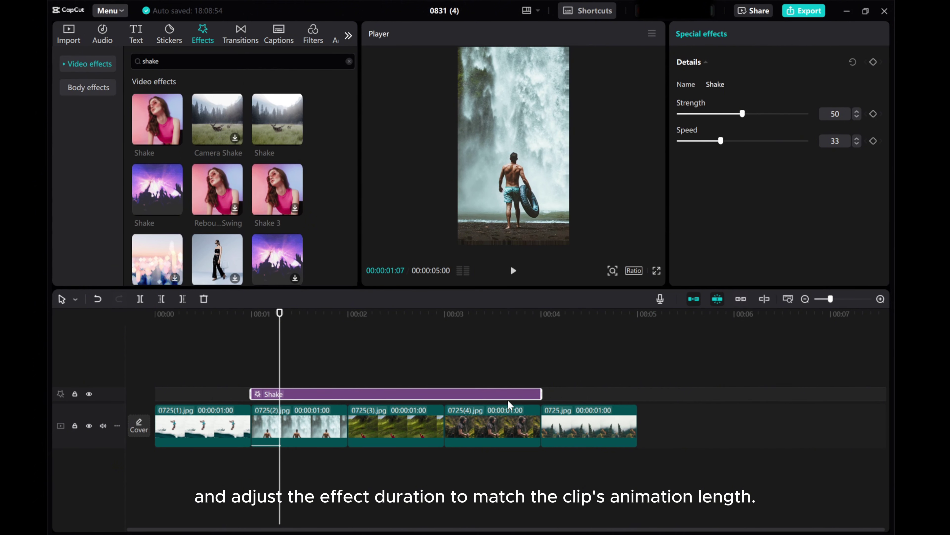
{"action": "left_click_drag", "start_coordinate": [530, 394], "coordinate": [280, 394]}
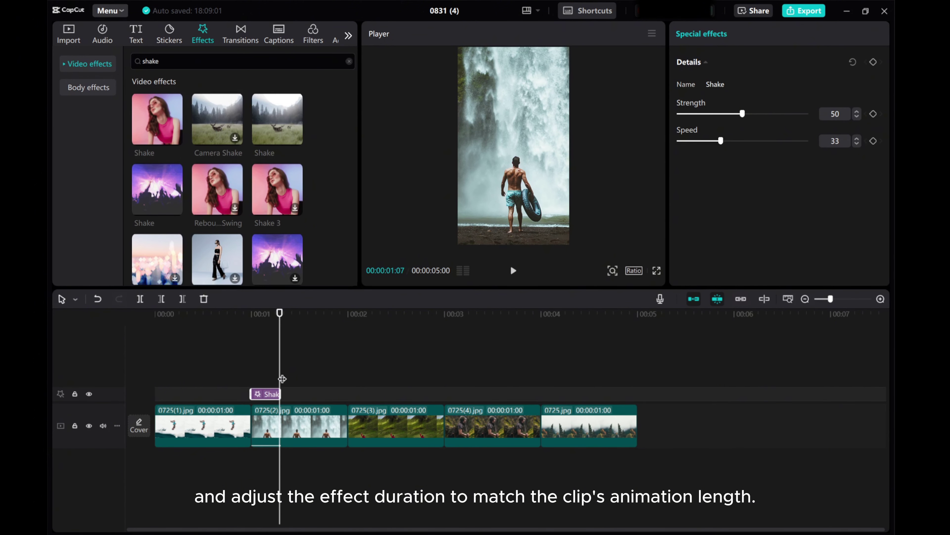
Step: Keyframe the Shake effect's start at Strength 60 and Speed 100
{"action": "left_click_drag", "start_coordinate": [279, 374], "coordinate": [252, 377]}
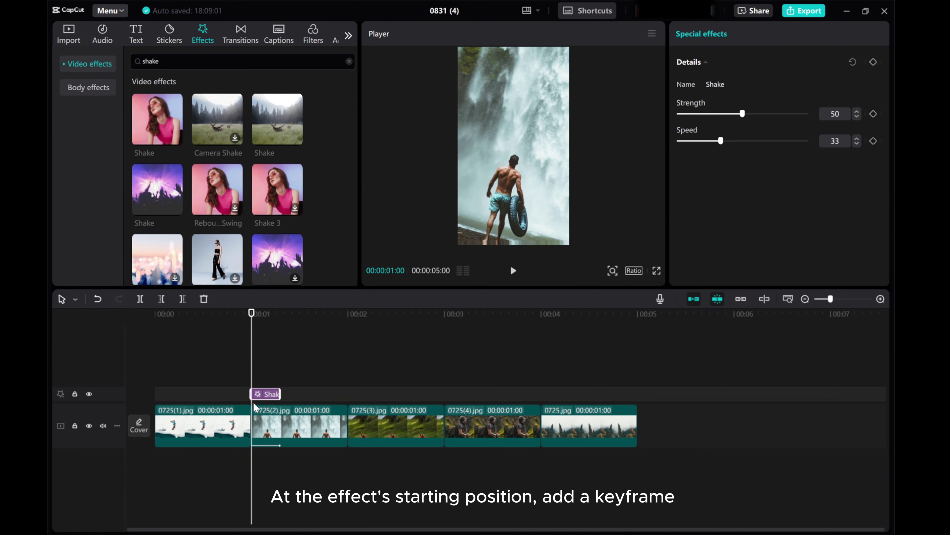
{"action": "left_click", "coordinate": [874, 62]}
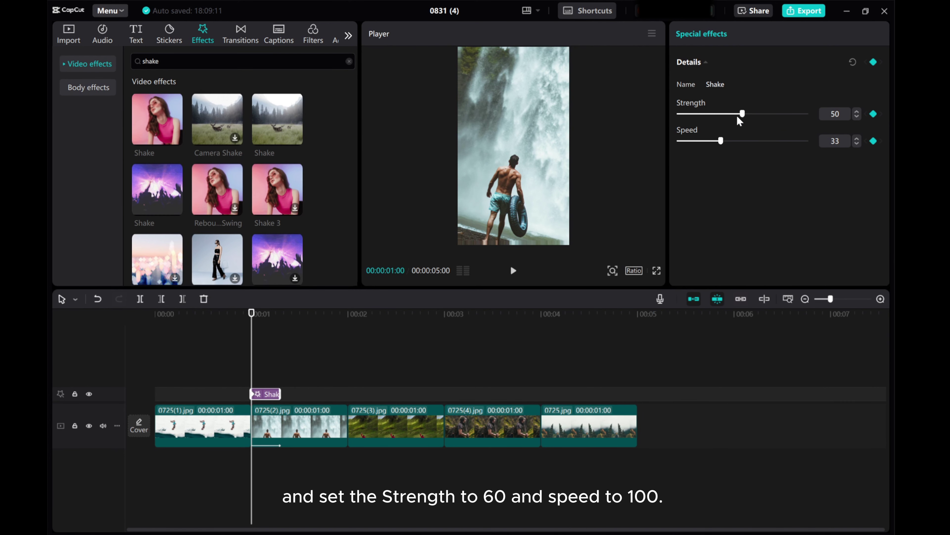
{"action": "left_click_drag", "start_coordinate": [743, 113], "coordinate": [756, 114]}
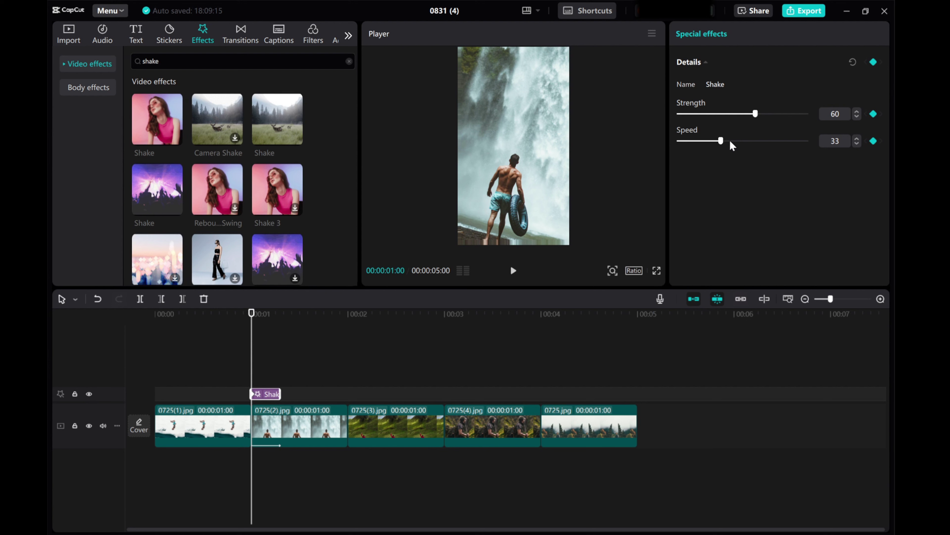
{"action": "left_click_drag", "start_coordinate": [723, 142], "coordinate": [808, 142]}
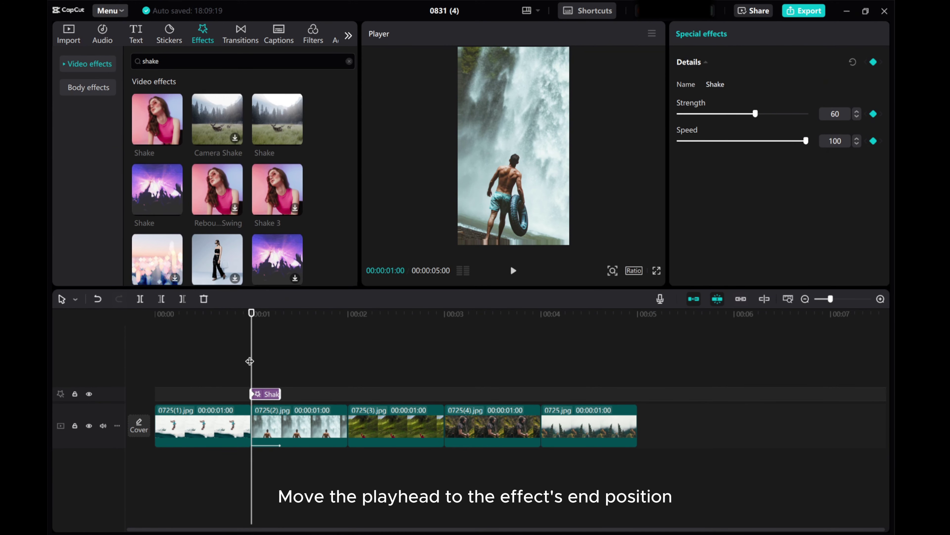
Step: At the Shake effect's end, keyframe Strength 0 and Speed 0
{"action": "left_click_drag", "start_coordinate": [249, 361], "coordinate": [279, 360]}
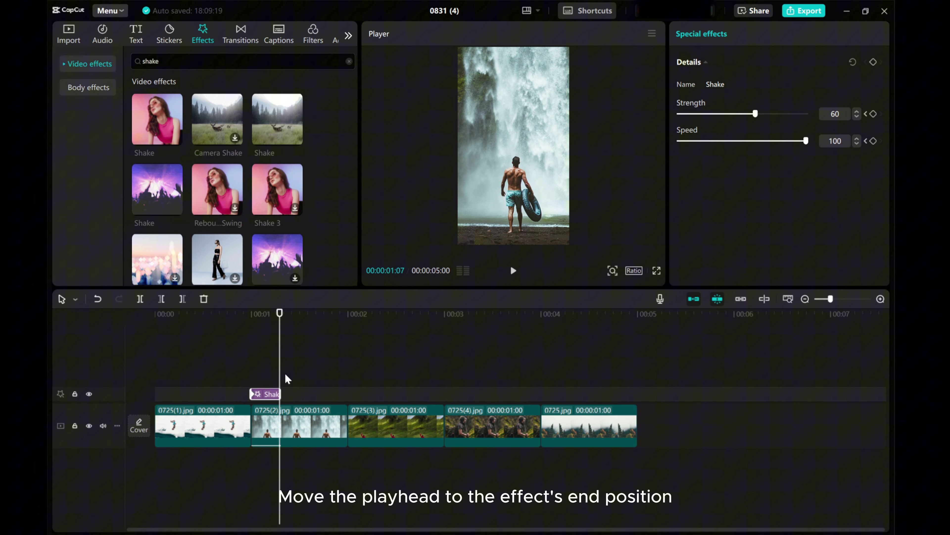
{"action": "left_click_drag", "start_coordinate": [754, 115], "coordinate": [649, 115]}
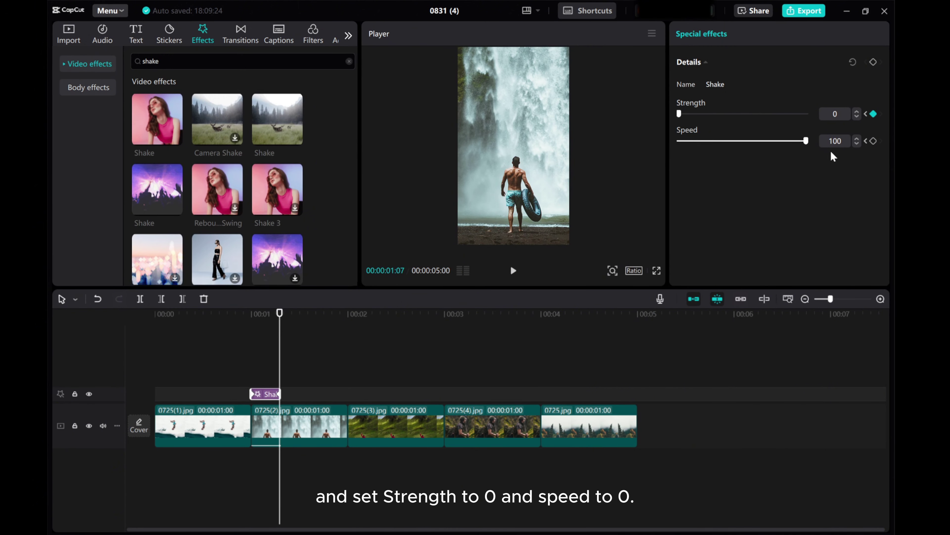
{"action": "left_click_drag", "start_coordinate": [806, 141], "coordinate": [640, 123]}
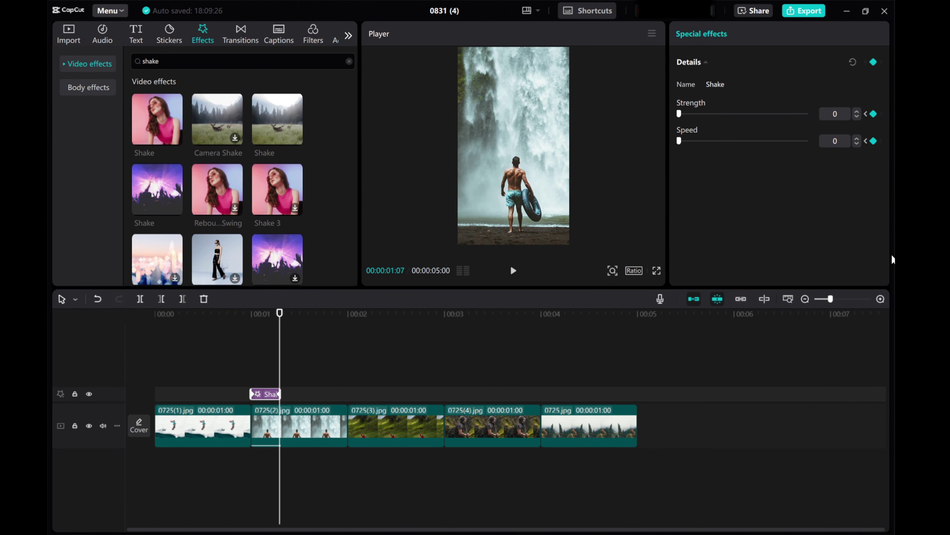
{"action": "left_click", "coordinate": [880, 299]}
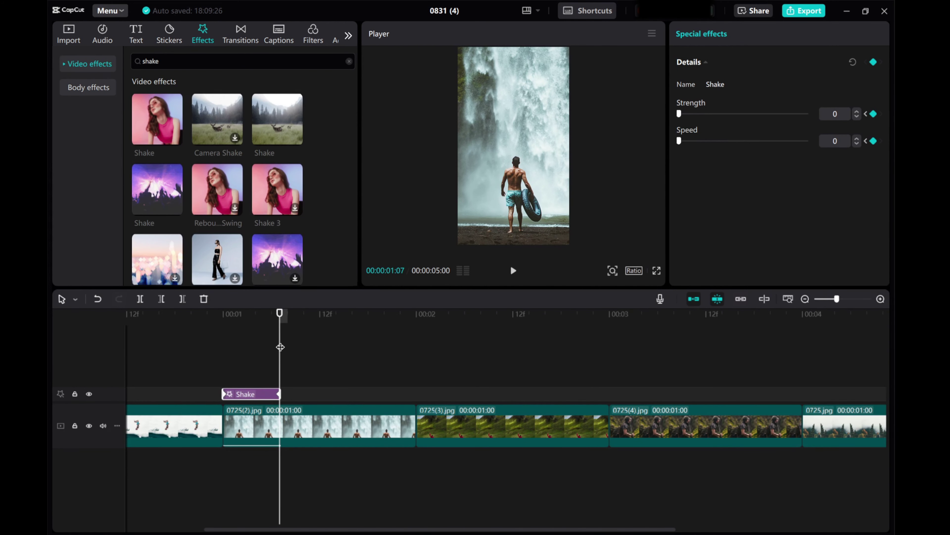
Step: Add an Edge Glow effect over the second clip, trimmed to end at 00:00:01:07
{"action": "left_click", "coordinate": [349, 61]}
{"action": "left_click", "coordinate": [219, 62]}
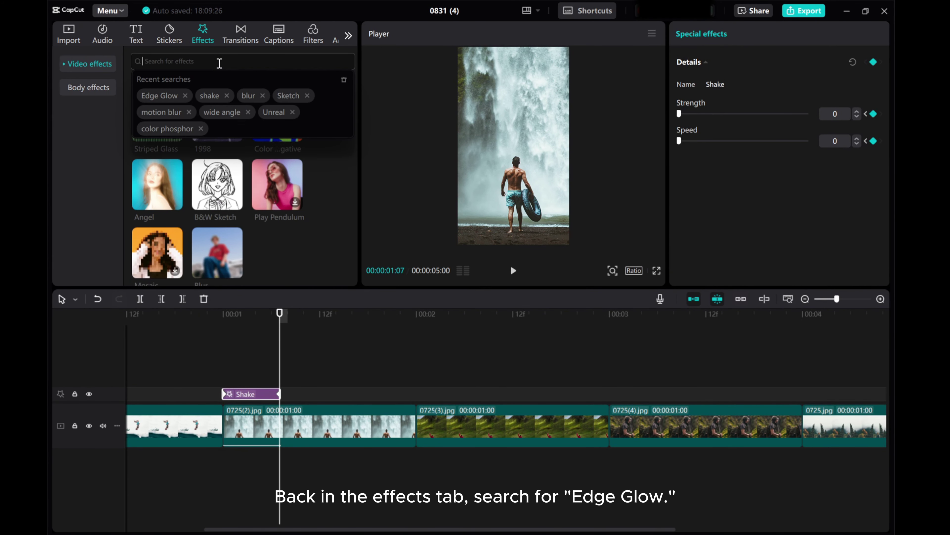
{"action": "left_click", "coordinate": [157, 96]}
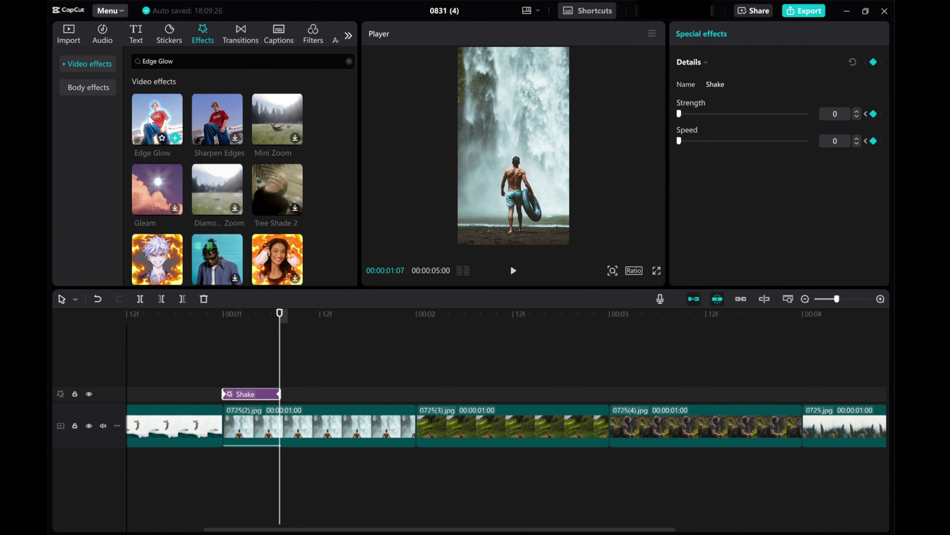
{"action": "left_click_drag", "start_coordinate": [149, 119], "coordinate": [221, 380]}
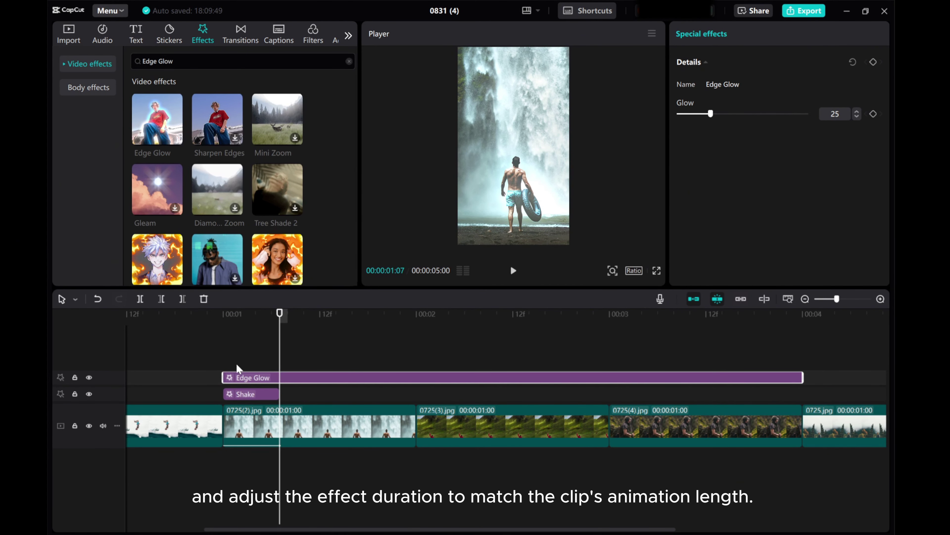
{"action": "left_click", "coordinate": [182, 299]}
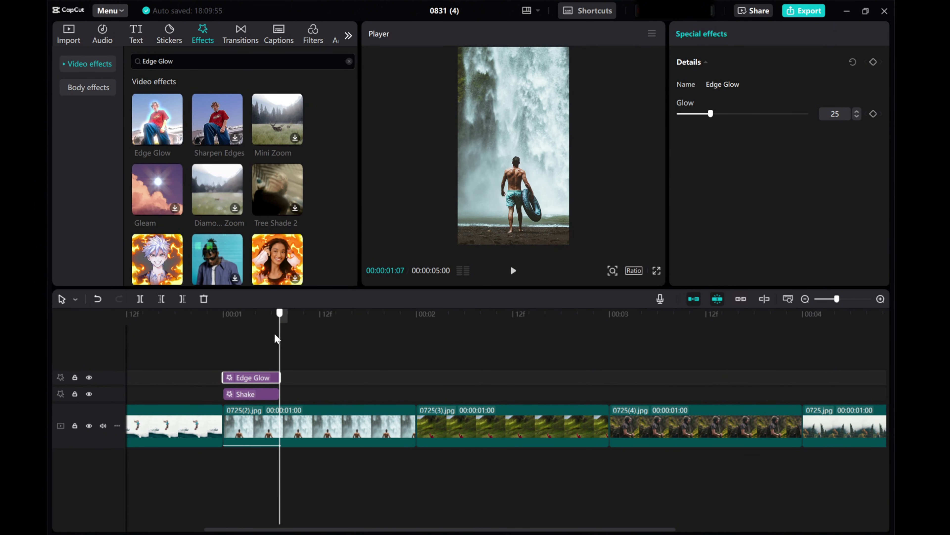
Step: Keyframe Edge Glow's Glow from 100 at its start to 0 at its end
{"action": "left_click_drag", "start_coordinate": [280, 338], "coordinate": [225, 351]}
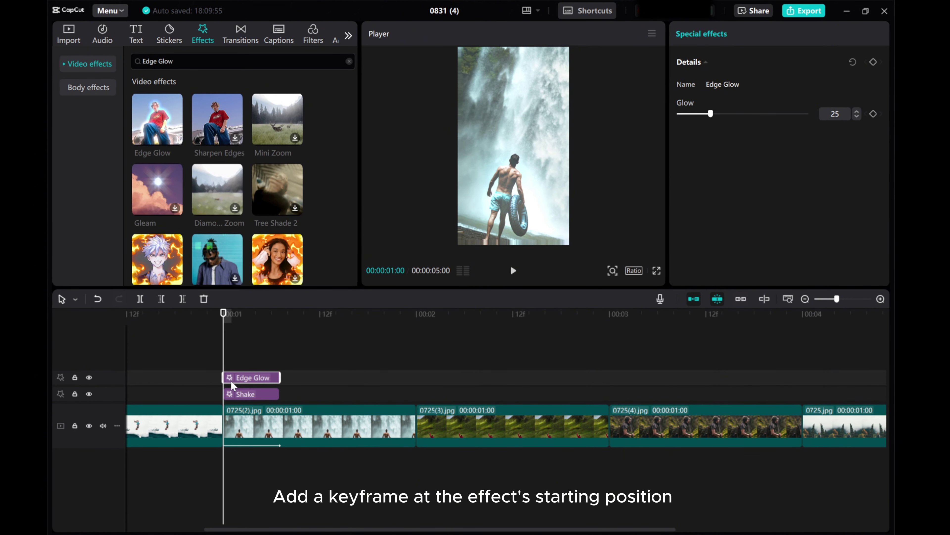
{"action": "left_click", "coordinate": [873, 114]}
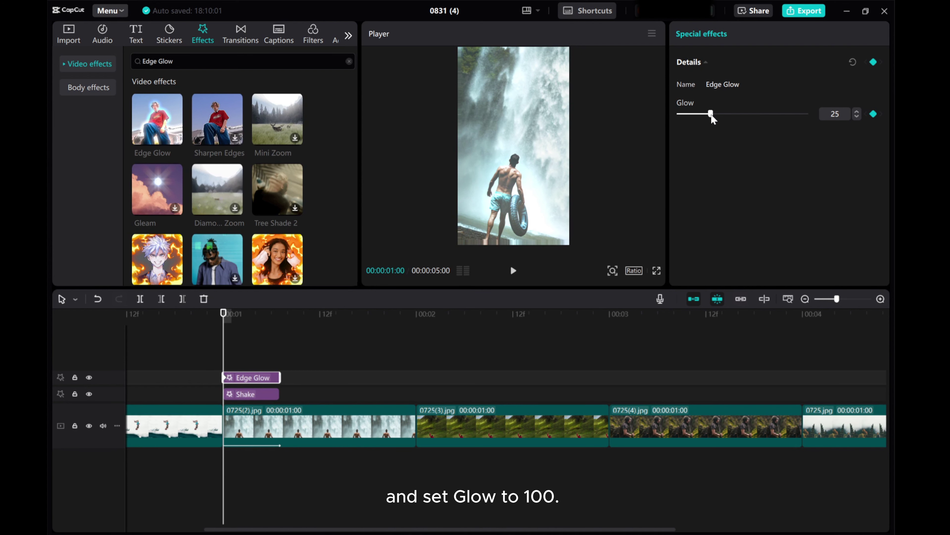
{"action": "left_click_drag", "start_coordinate": [710, 114], "coordinate": [856, 118]}
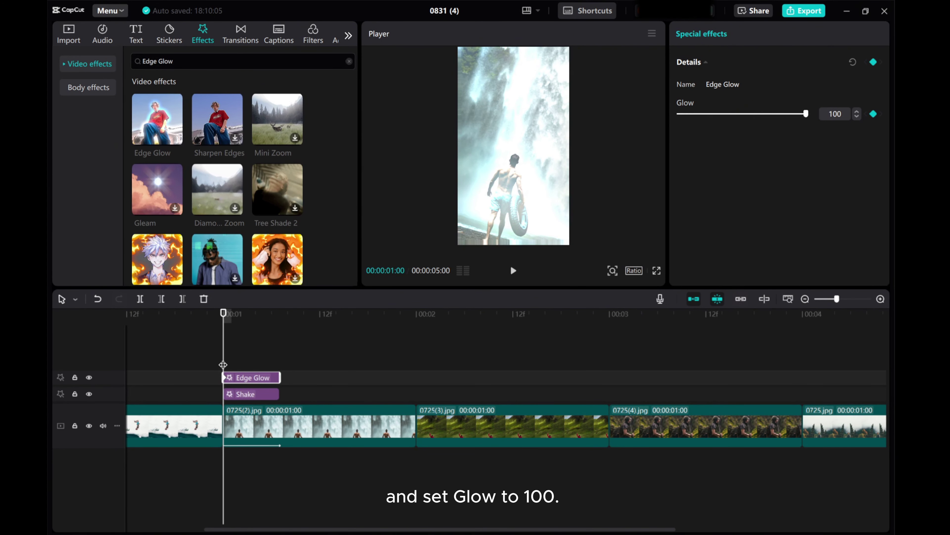
{"action": "left_click_drag", "start_coordinate": [223, 364], "coordinate": [279, 360]}
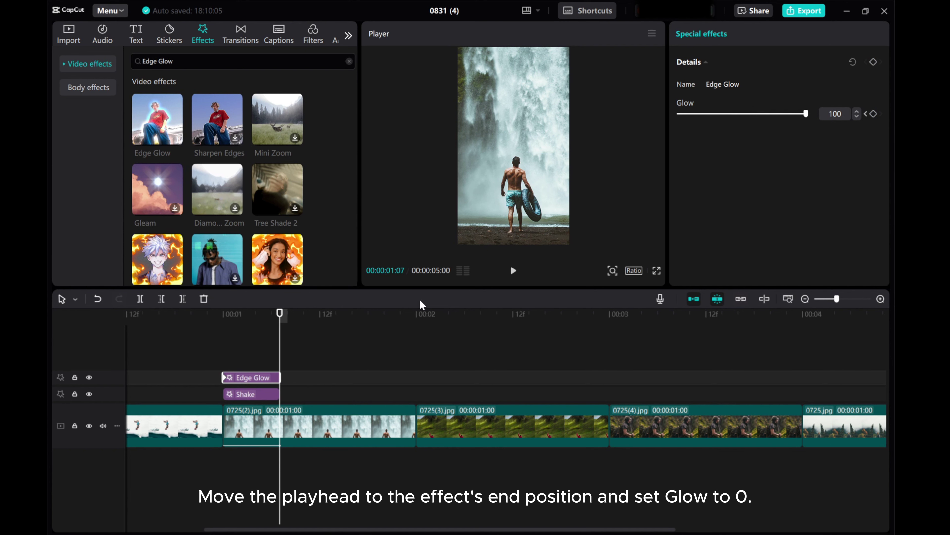
{"action": "left_click_drag", "start_coordinate": [806, 114], "coordinate": [592, 115]}
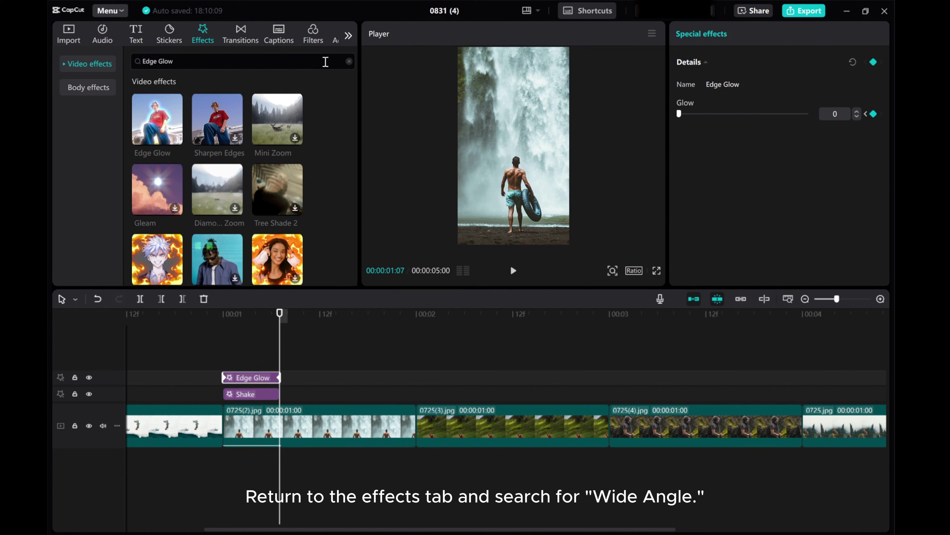
Step: Add a Wide Angle effect (Strength 45) starting at 00:00:01:07, right after Edge Glow
{"action": "left_click", "coordinate": [349, 62]}
{"action": "left_click", "coordinate": [277, 61]}
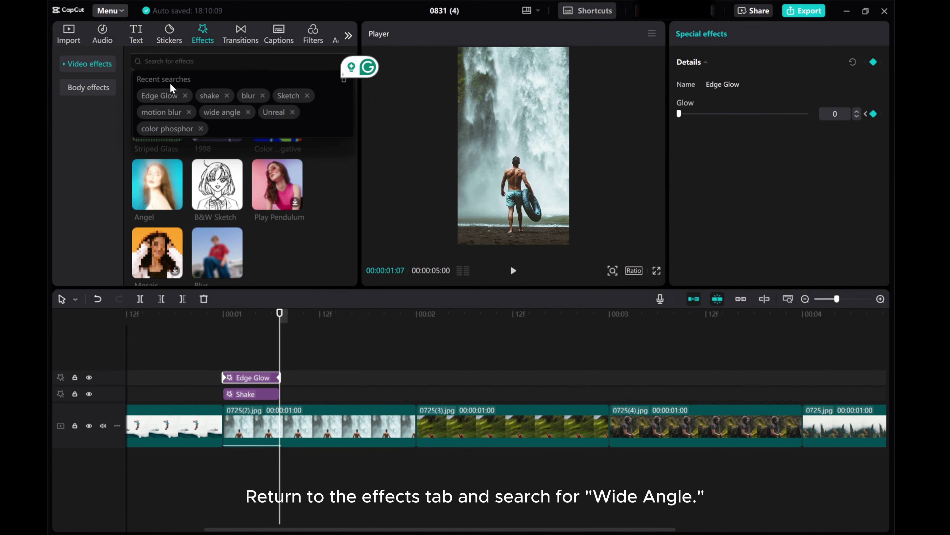
{"action": "left_click", "coordinate": [223, 112]}
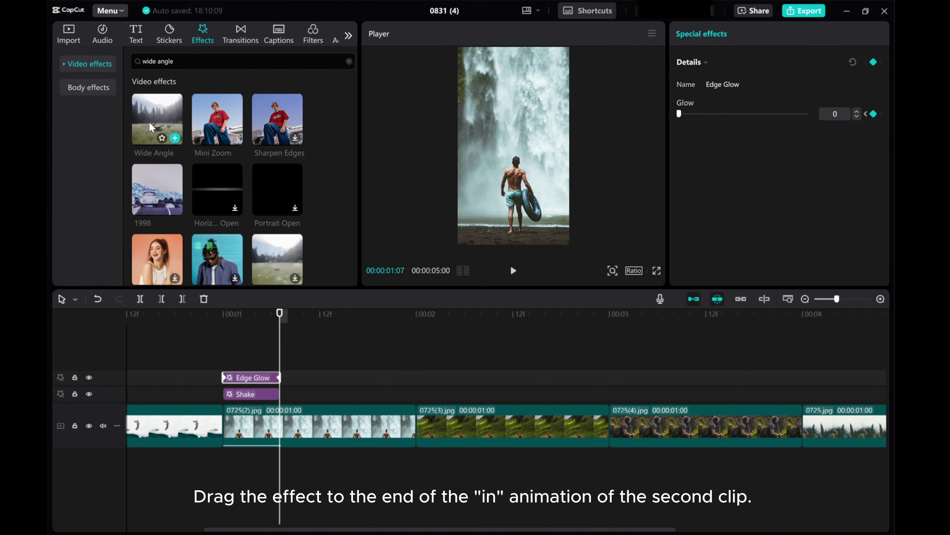
{"action": "left_click_drag", "start_coordinate": [149, 121], "coordinate": [283, 375]}
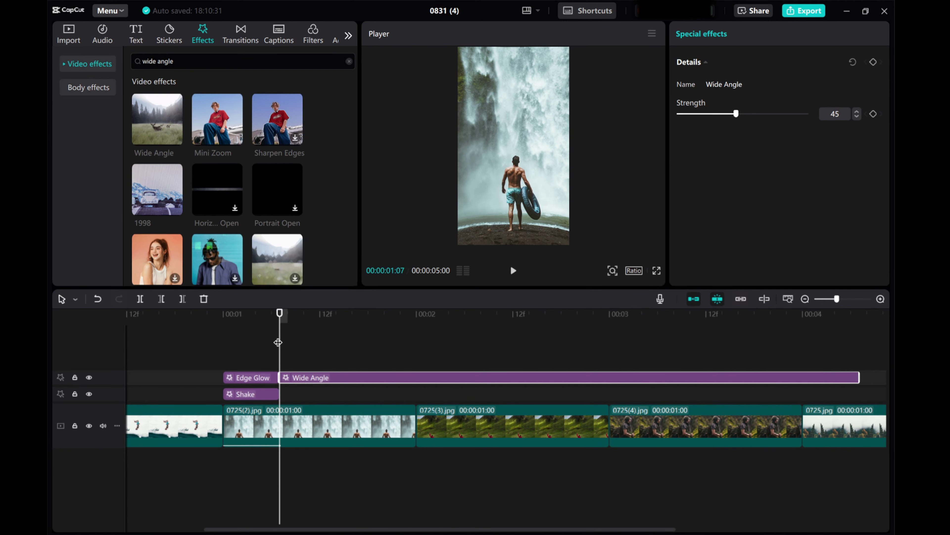
{"action": "left_click_drag", "start_coordinate": [279, 344], "coordinate": [416, 343]}
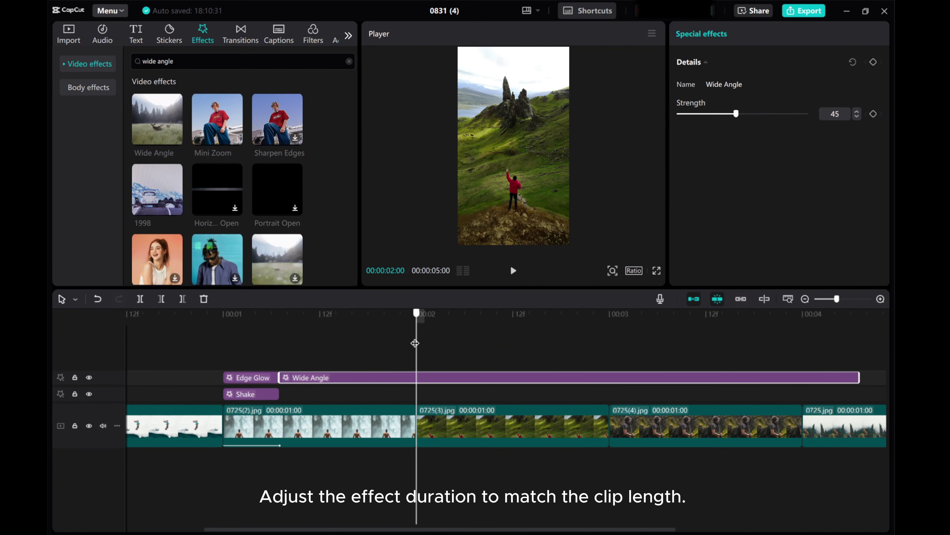
Step: Trim Wide Angle to end at 00:02 and keyframe Strength from 0 to 100
{"action": "left_click", "coordinate": [182, 298]}
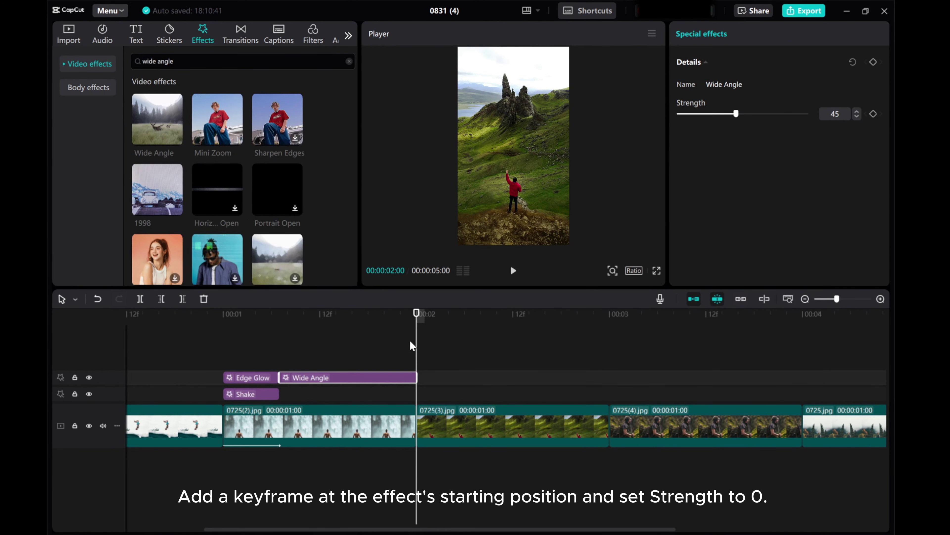
{"action": "left_click_drag", "start_coordinate": [417, 346], "coordinate": [279, 345]}
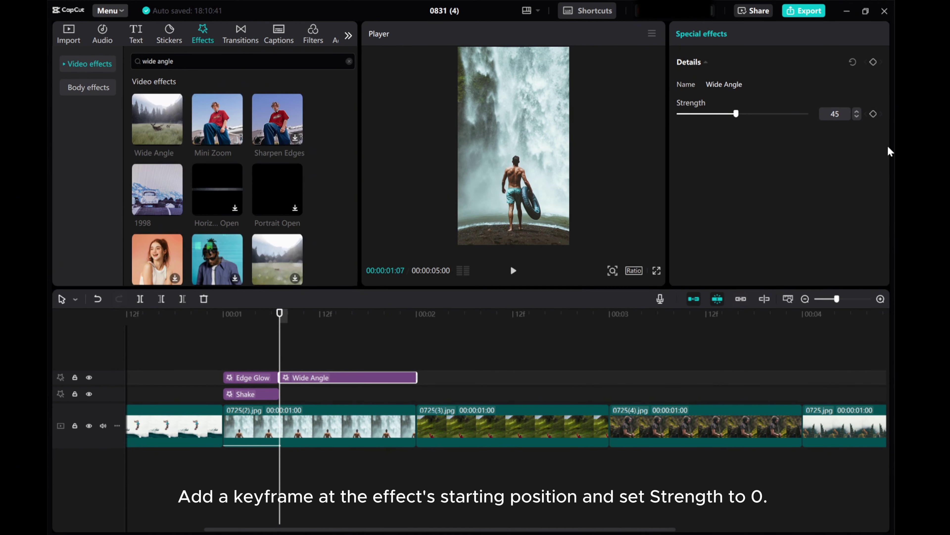
{"action": "left_click", "coordinate": [873, 114]}
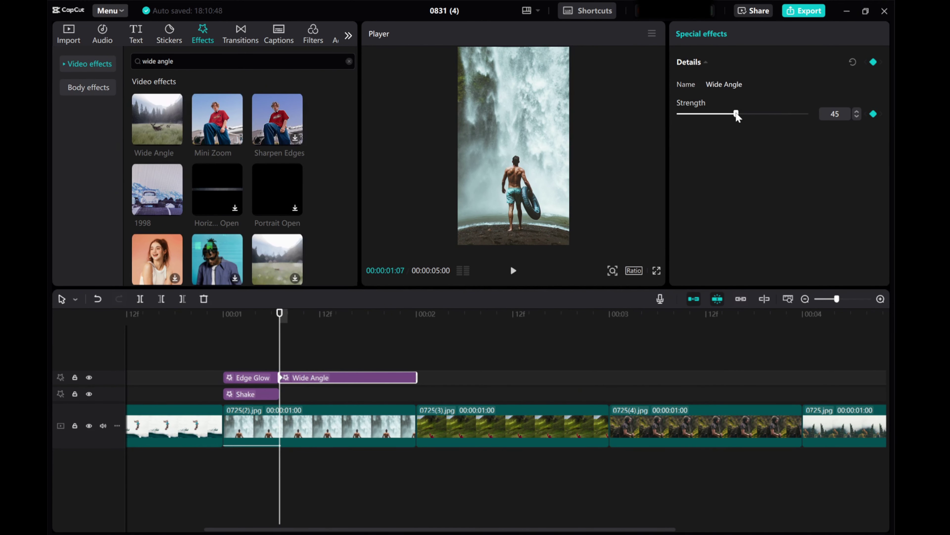
{"action": "left_click_drag", "start_coordinate": [736, 115], "coordinate": [666, 110]}
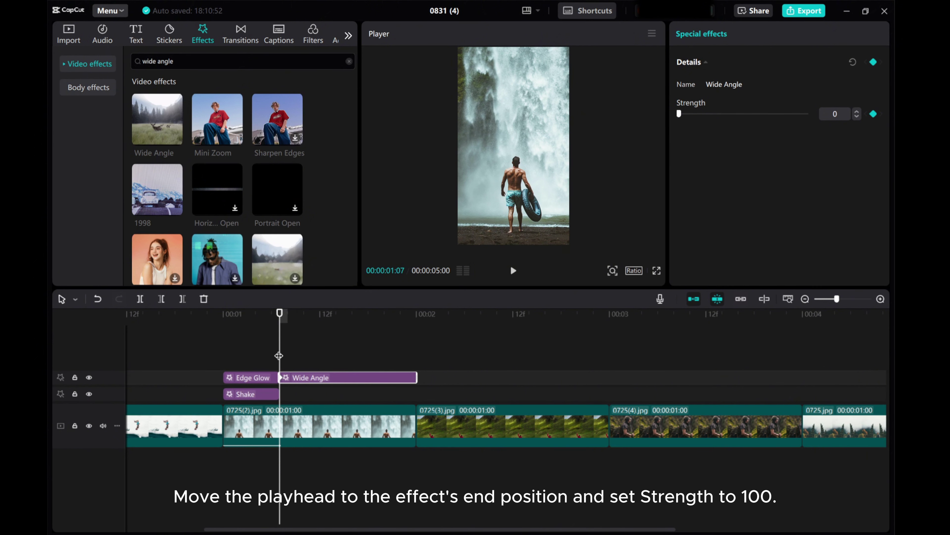
{"action": "left_click_drag", "start_coordinate": [279, 355], "coordinate": [414, 355]}
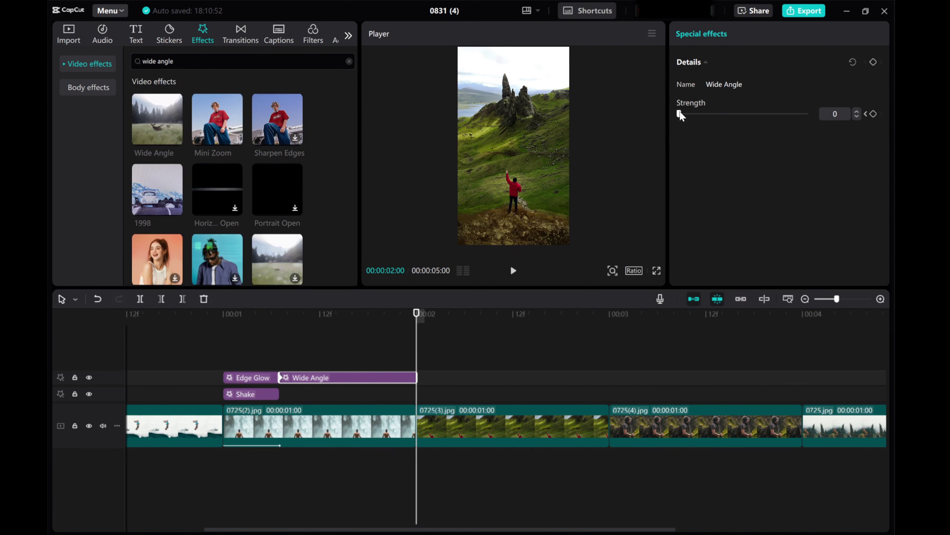
{"action": "left_click_drag", "start_coordinate": [680, 115], "coordinate": [867, 131]}
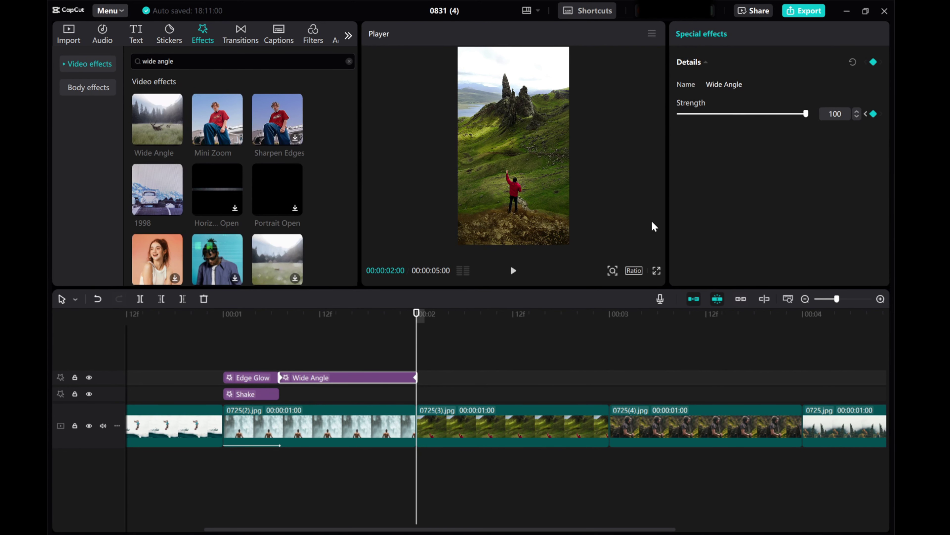
Step: Preview the Wide Angle ramp, then zoom out and park the playhead at 00:01:07
{"action": "left_click_drag", "start_coordinate": [417, 358], "coordinate": [223, 366]}
{"action": "left_click", "coordinate": [514, 270]}
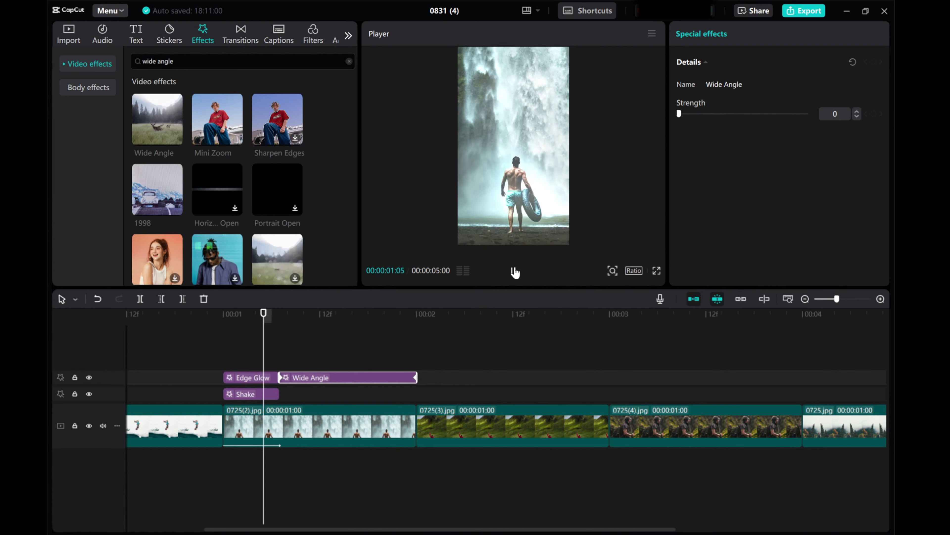
{"action": "left_click", "coordinate": [512, 270]}
{"action": "key", "text": "ctrl+minus"}
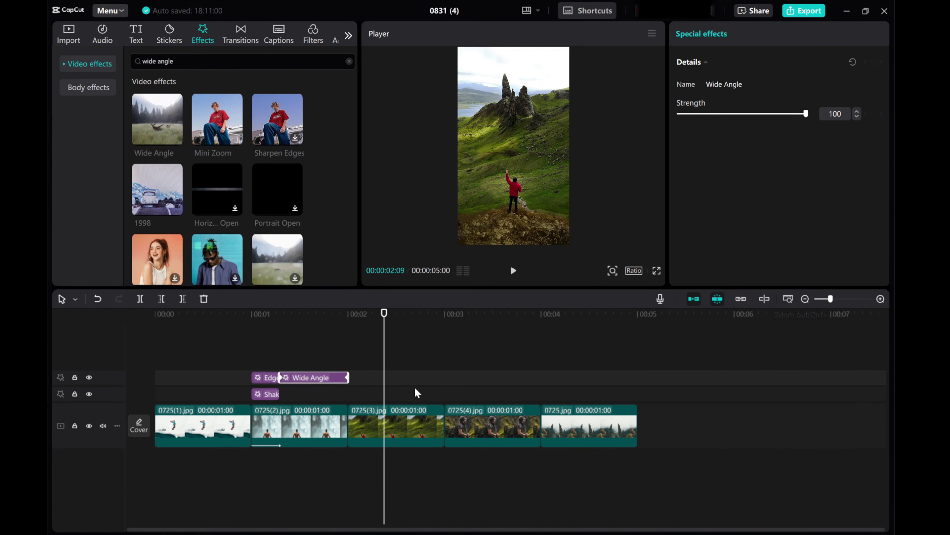
{"action": "left_click_drag", "start_coordinate": [385, 352], "coordinate": [280, 363]}
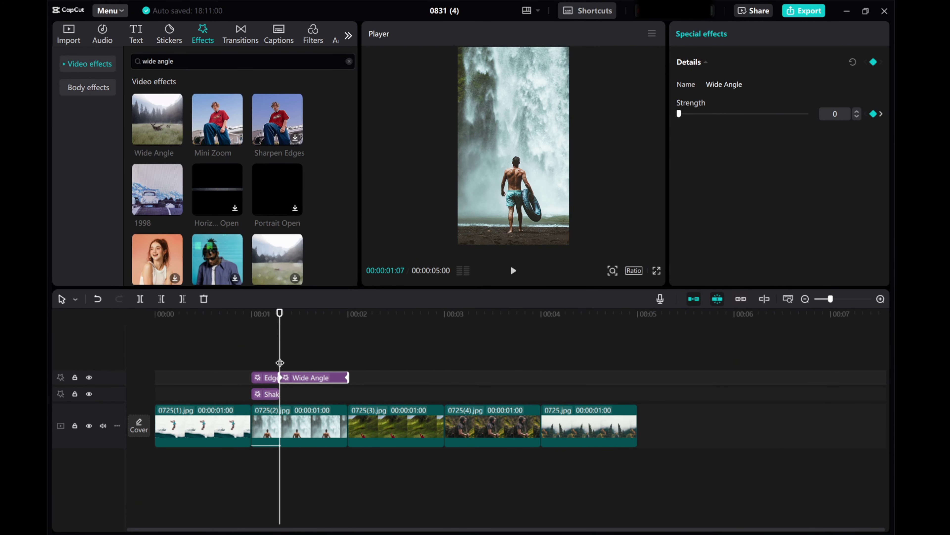
Step: Keyframe clip 0725(2)'s Scale at 100% at 00:01:07 and 150% at 00:02:00
{"action": "left_click", "coordinate": [282, 430]}
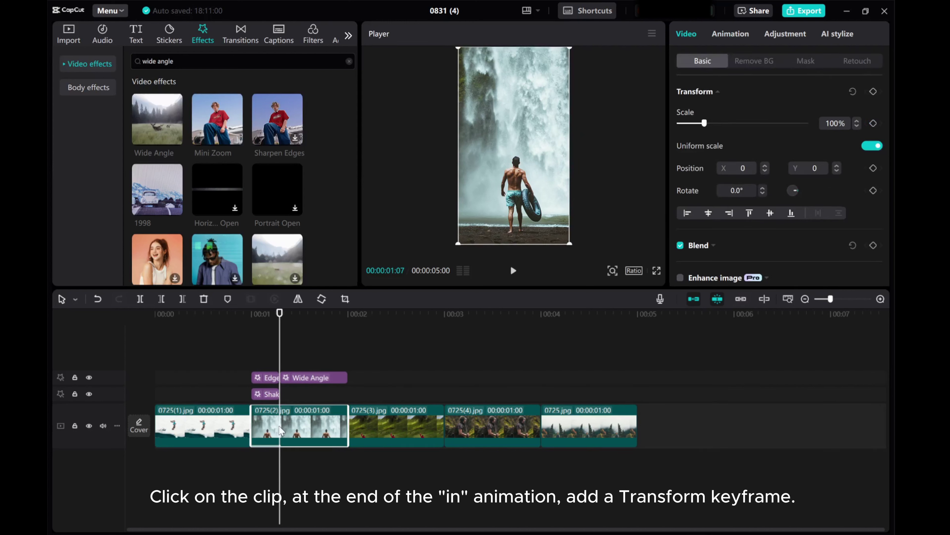
{"action": "left_click", "coordinate": [874, 91]}
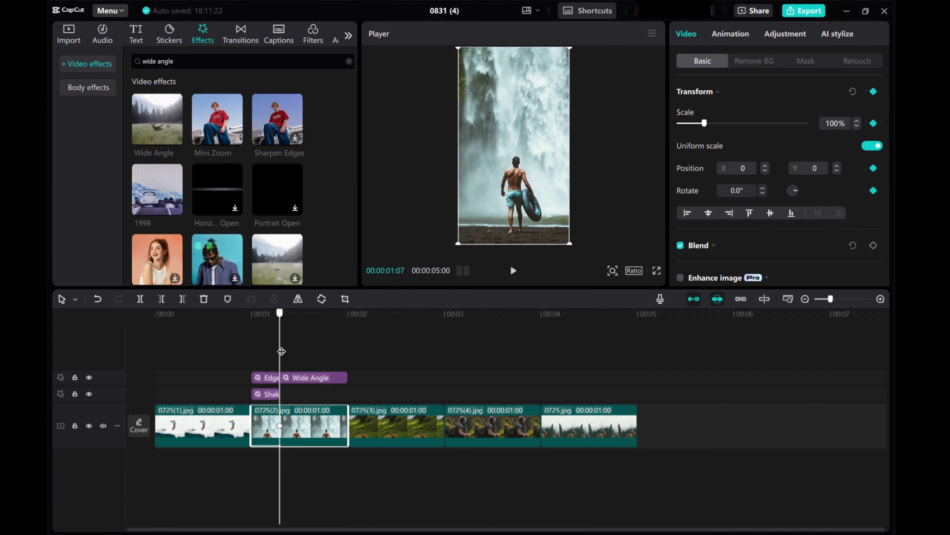
{"action": "left_click_drag", "start_coordinate": [280, 351], "coordinate": [348, 352]}
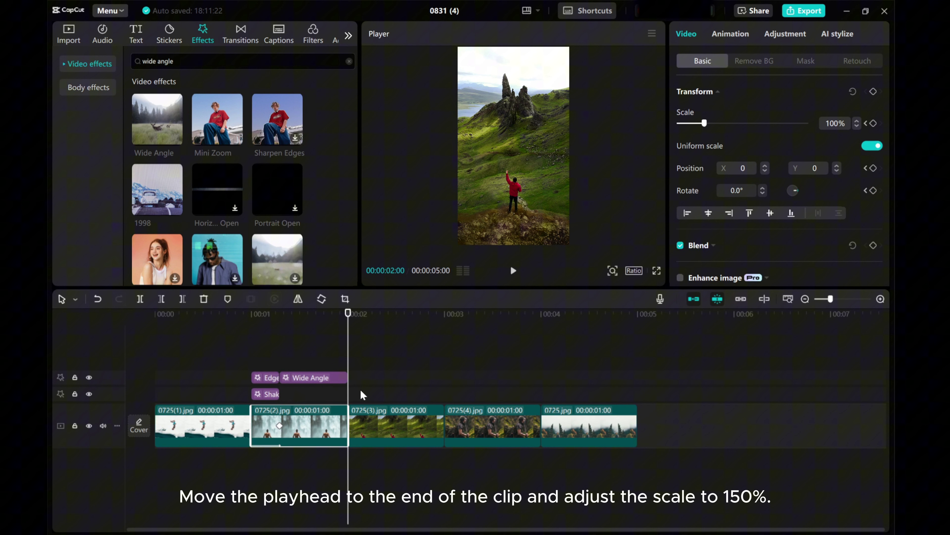
{"action": "left_click_drag", "start_coordinate": [706, 123], "coordinate": [719, 123]}
{"action": "left_click", "coordinate": [856, 120]}
{"action": "left_click", "coordinate": [856, 120]}
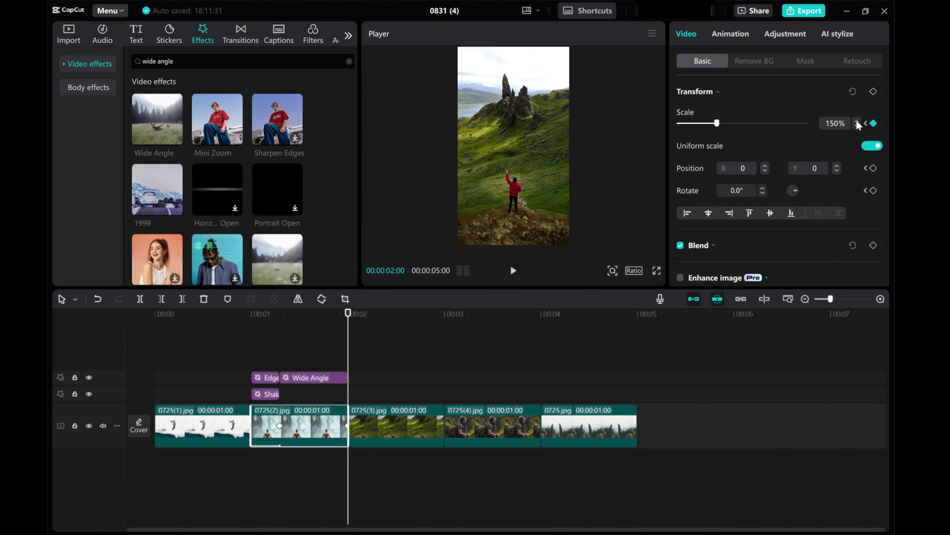
Step: Play back the waterfall clip's 100% to 150% zoom to check it
{"action": "left_click_drag", "start_coordinate": [348, 349], "coordinate": [251, 357]}
{"action": "left_click", "coordinate": [513, 271]}
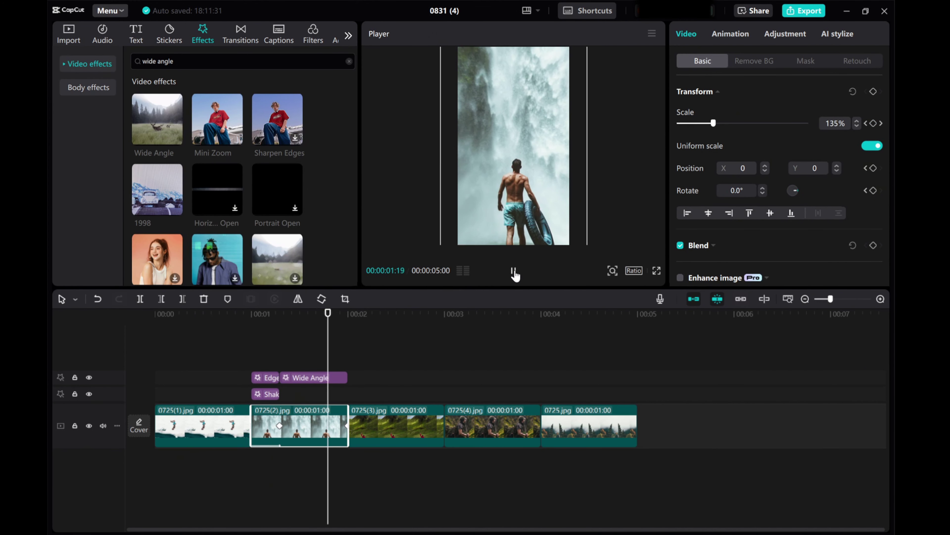
{"action": "left_click", "coordinate": [512, 271]}
{"action": "left_click_drag", "start_coordinate": [397, 343], "coordinate": [348, 349]}
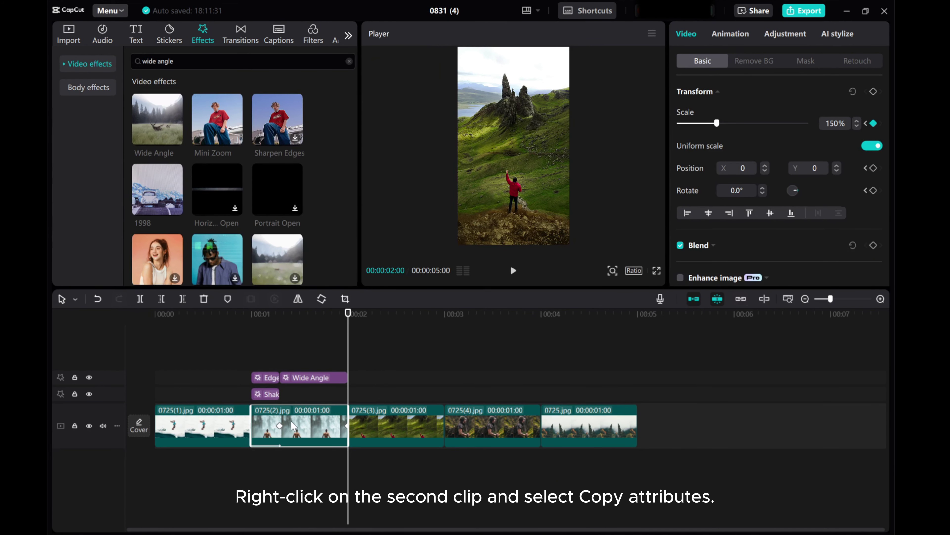
Step: Copy clip 0725(2)'s attributes and paste them onto 0725(3), 0725(4) and 0725.jpg
{"action": "right_click", "coordinate": [306, 420]}
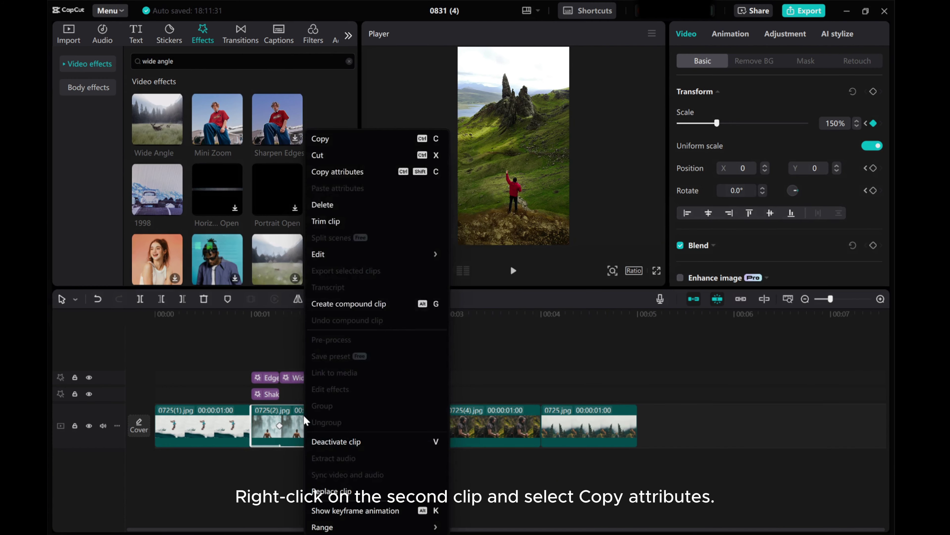
{"action": "left_click", "coordinate": [343, 173]}
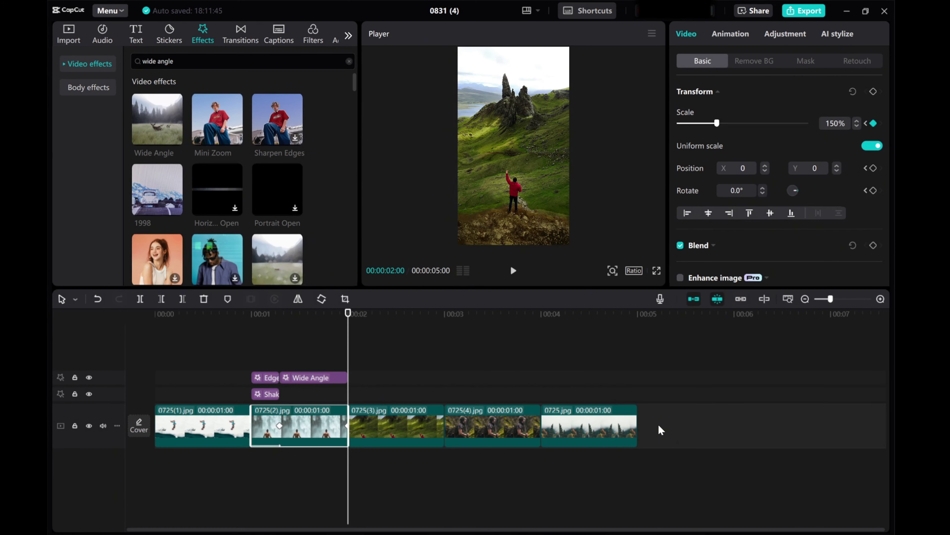
{"action": "left_click_drag", "start_coordinate": [658, 430], "coordinate": [380, 427]}
{"action": "right_click", "coordinate": [381, 427]}
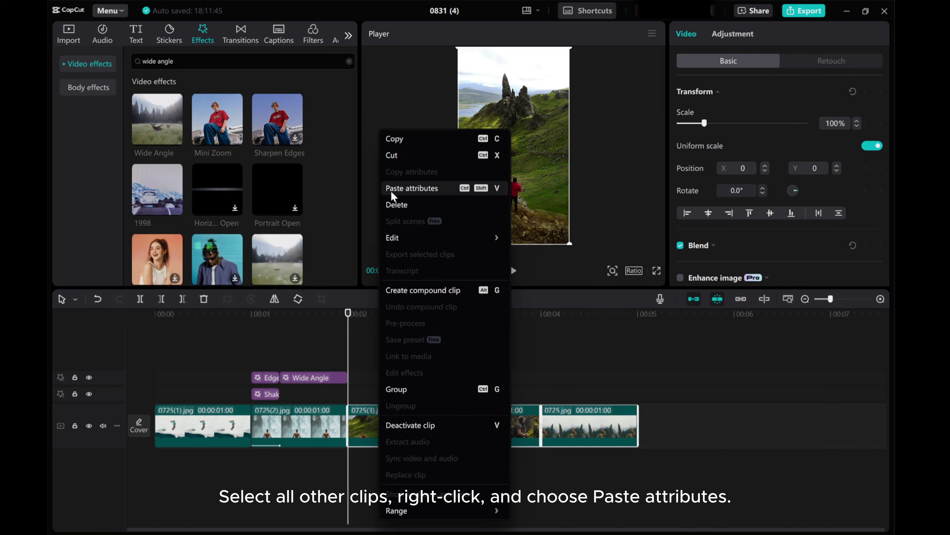
{"action": "left_click", "coordinate": [404, 188]}
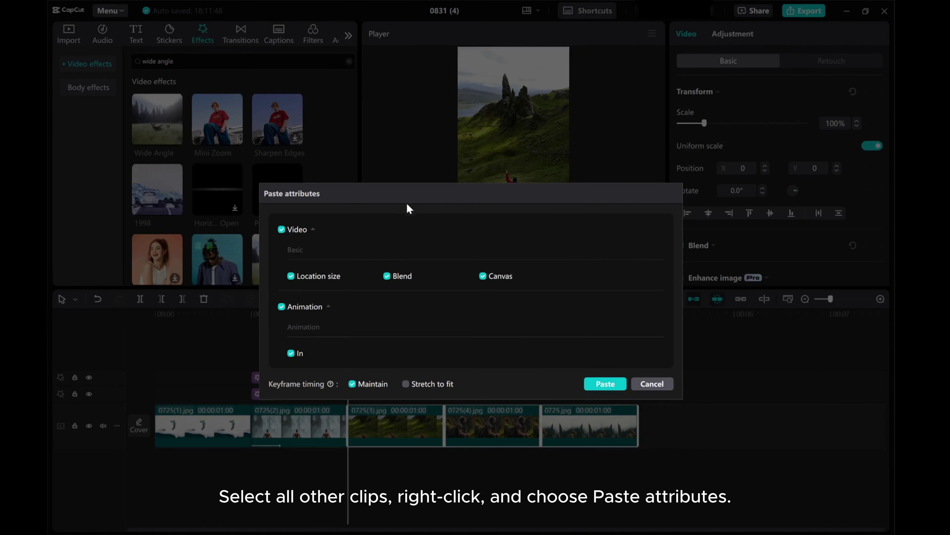
{"action": "left_click", "coordinate": [606, 386]}
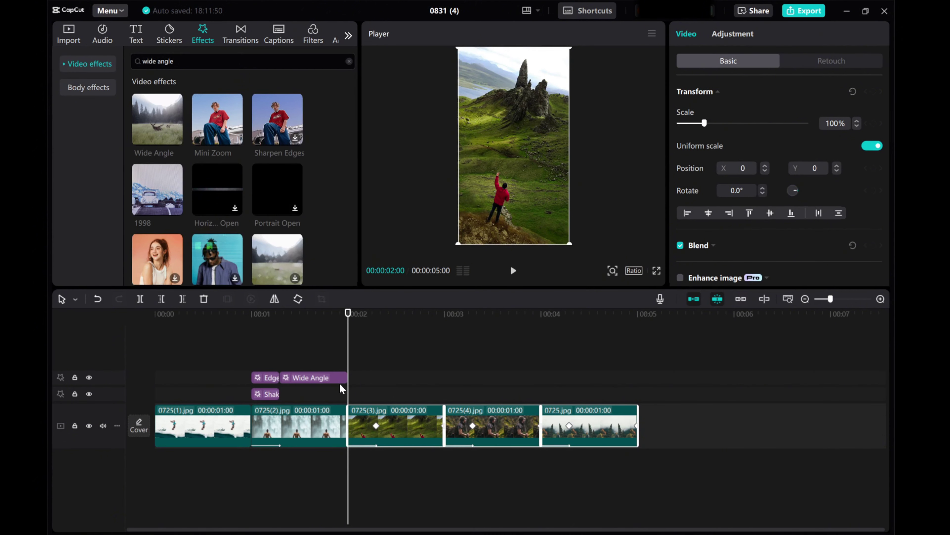
Step: Copy the Edge Glow, Wide Angle and Shake effects and paste them over clip 0725(3)
{"action": "left_click_drag", "start_coordinate": [253, 363], "coordinate": [316, 397]}
{"action": "right_click", "coordinate": [313, 381]}
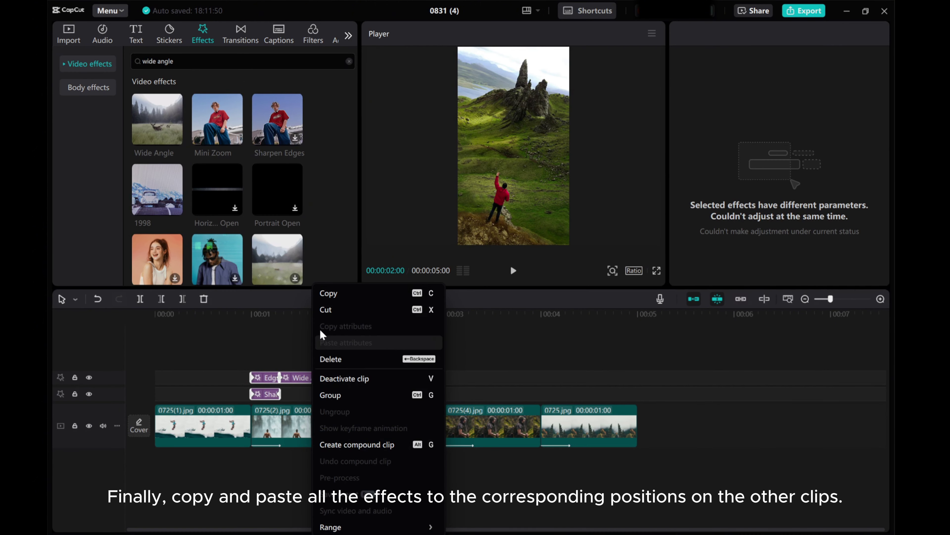
{"action": "left_click", "coordinate": [322, 292]}
{"action": "right_click", "coordinate": [367, 377]}
{"action": "left_click", "coordinate": [385, 384]}
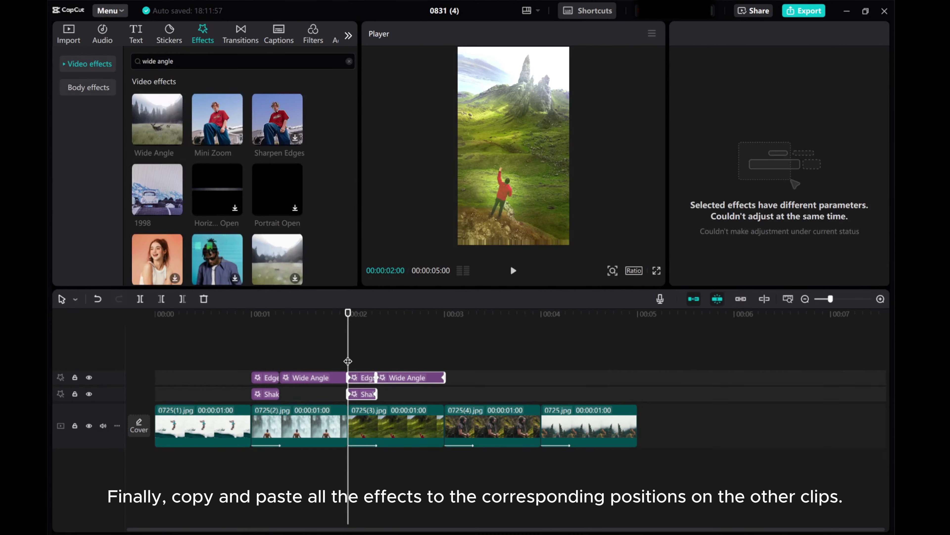
Step: Paste the three effects over clips 0725(4) and 0725.jpg, then play the sequence
{"action": "right_click", "coordinate": [456, 386]}
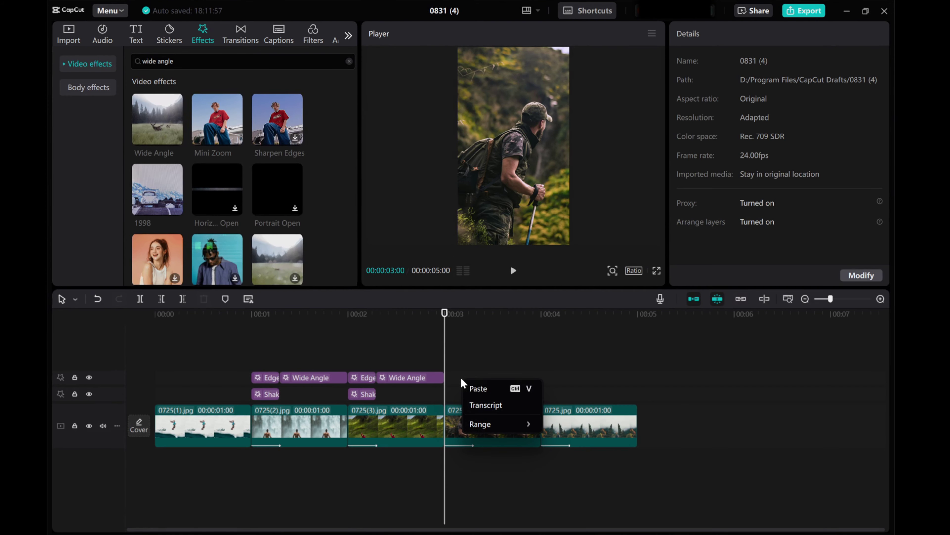
{"action": "left_click", "coordinate": [479, 389]}
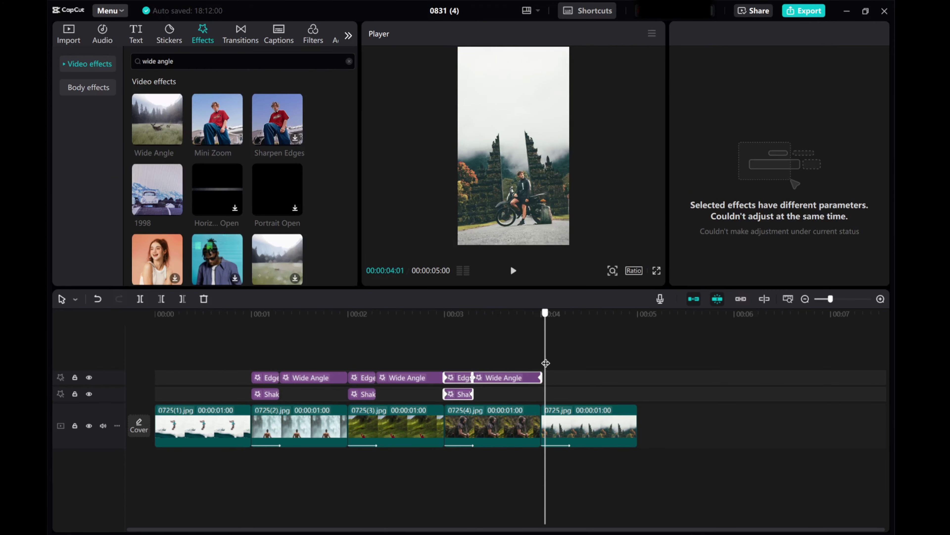
{"action": "right_click", "coordinate": [553, 379]}
{"action": "left_click", "coordinate": [561, 384]}
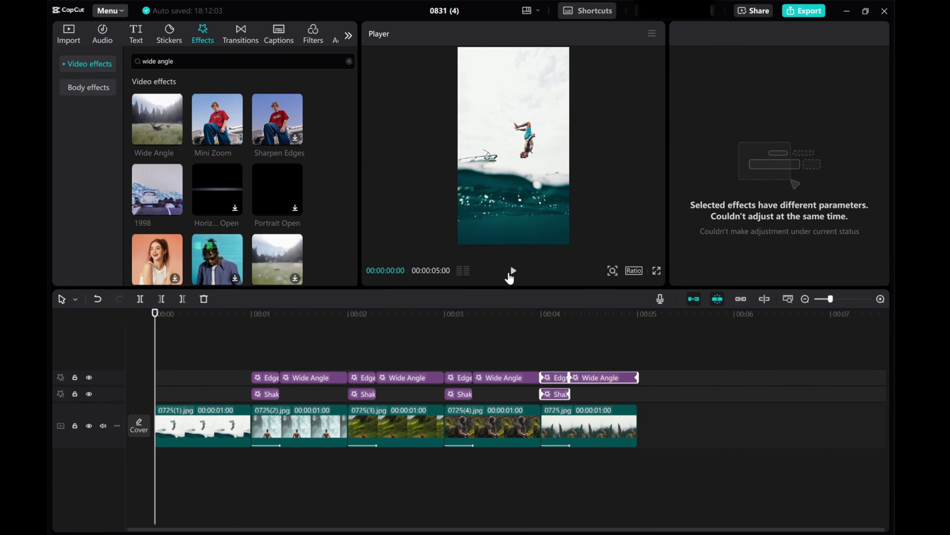
{"action": "left_click", "coordinate": [509, 274]}
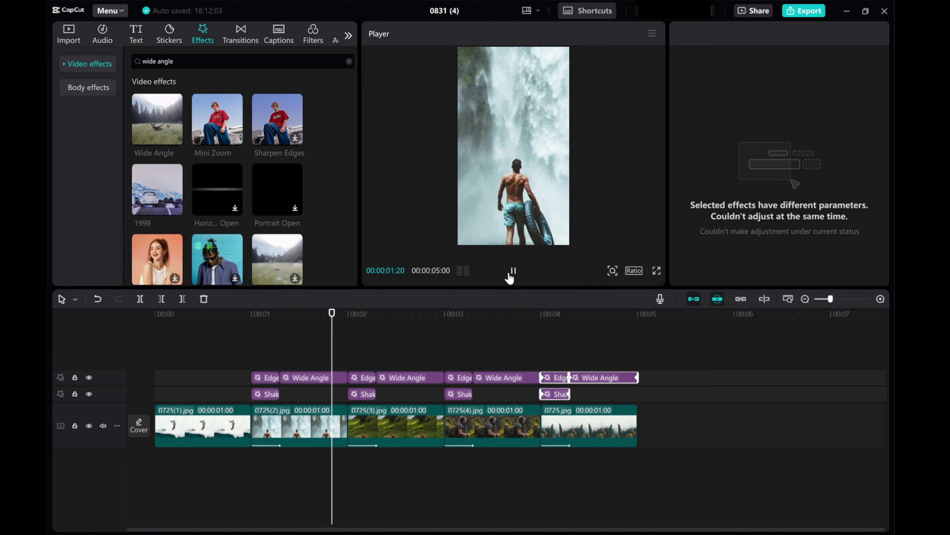